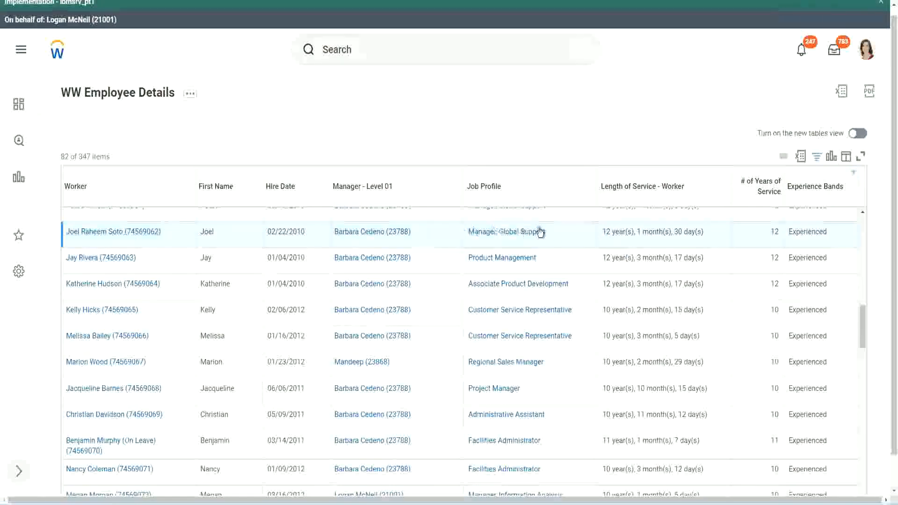
Compare Length of Service with # of Years of Service for the Manager, Global Support, Administrative Assistant and Project Manager rows.
{"action": "double_click", "coordinate": [606, 231]}
{"action": "left_click_drag", "start_coordinate": [637, 231], "coordinate": [688, 231]}
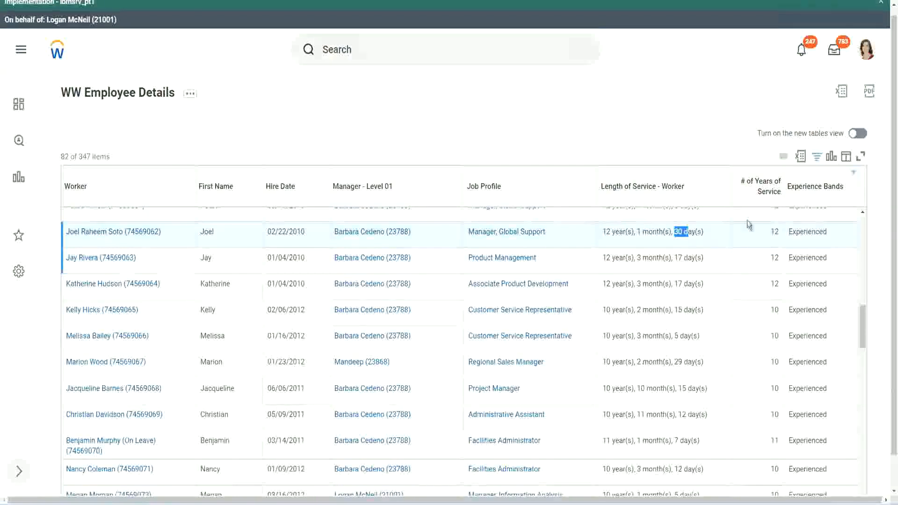
{"action": "left_click", "coordinate": [752, 241]}
{"action": "double_click", "coordinate": [754, 245]}
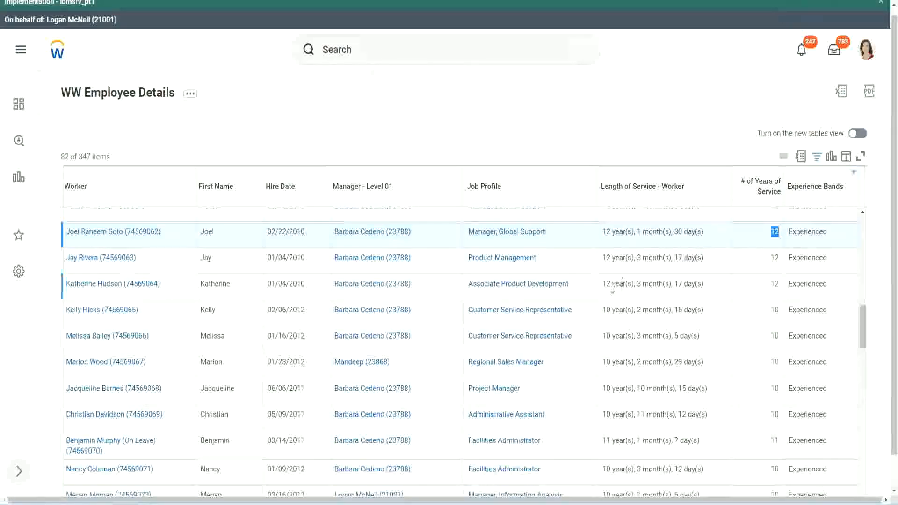
{"action": "left_click", "coordinate": [617, 415]}
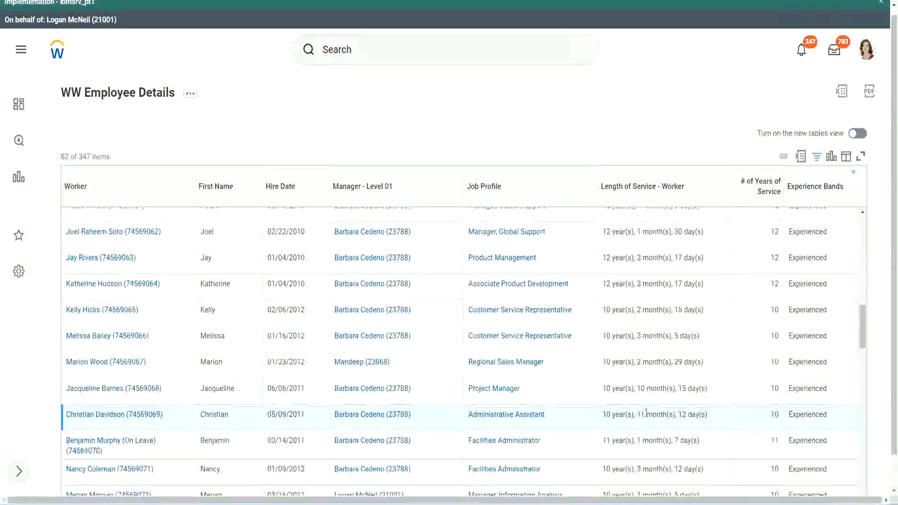
{"action": "left_click_drag", "start_coordinate": [638, 415], "coordinate": [687, 415]}
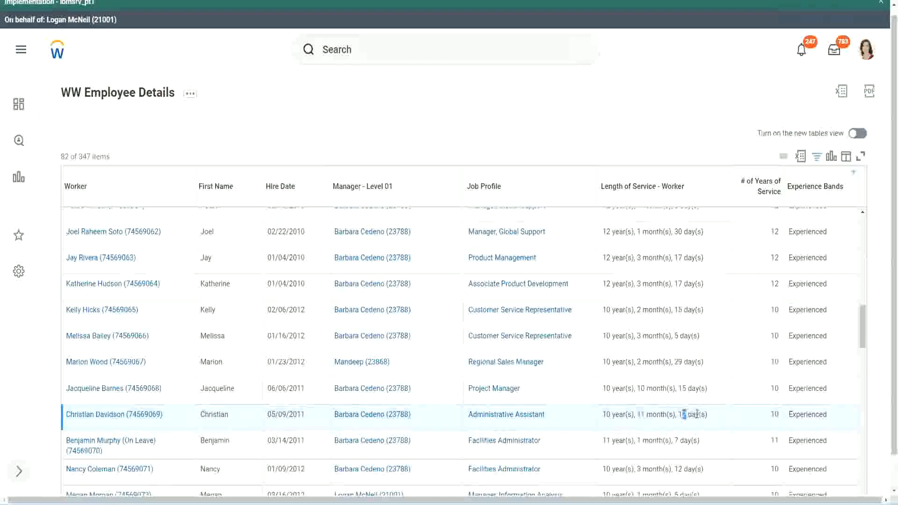
{"action": "left_click", "coordinate": [697, 415]}
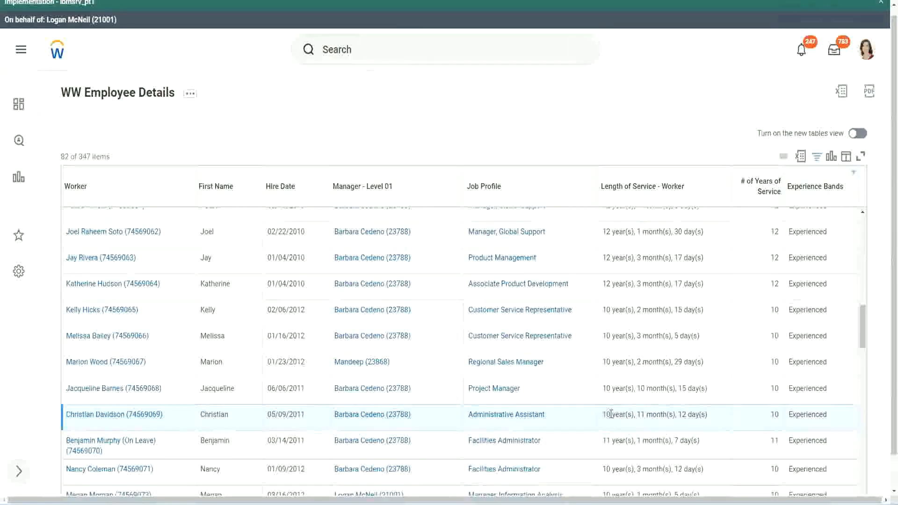
{"action": "double_click", "coordinate": [774, 414]}
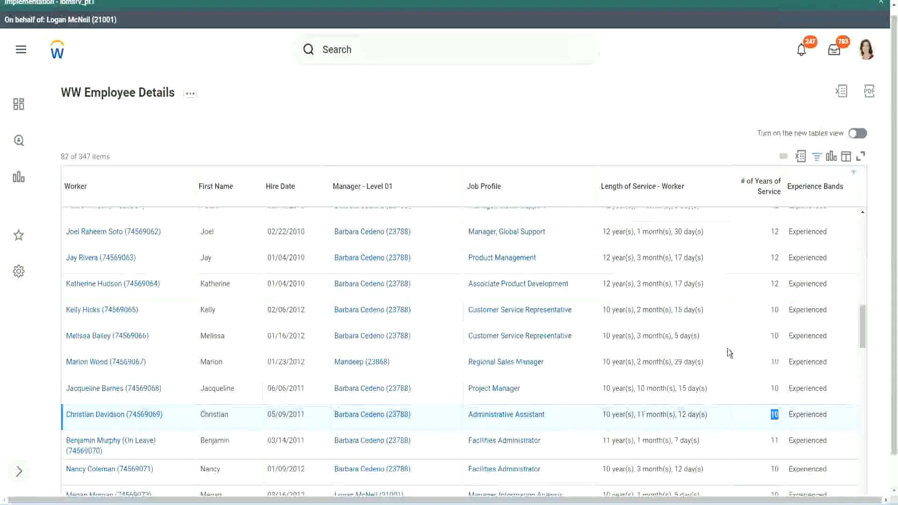
{"action": "left_click", "coordinate": [773, 295]}
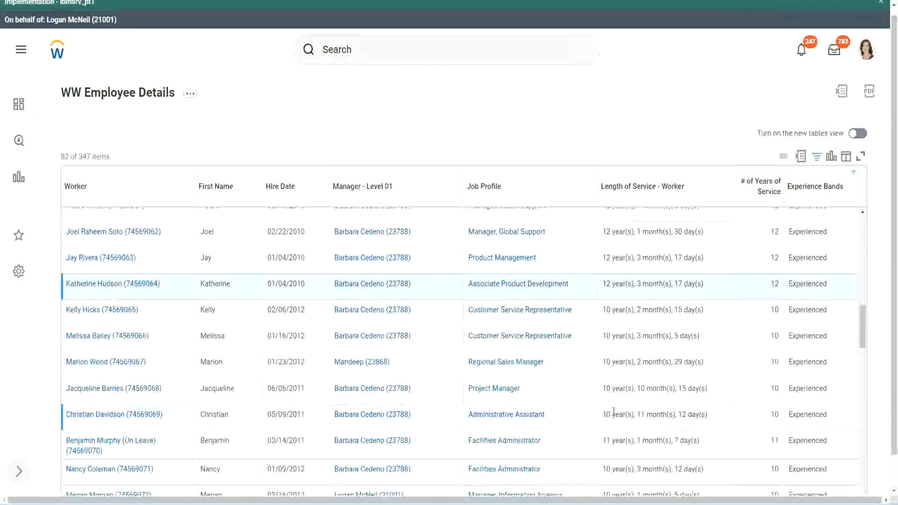
{"action": "left_click_drag", "start_coordinate": [603, 412], "coordinate": [614, 412]}
{"action": "left_click", "coordinate": [679, 412]}
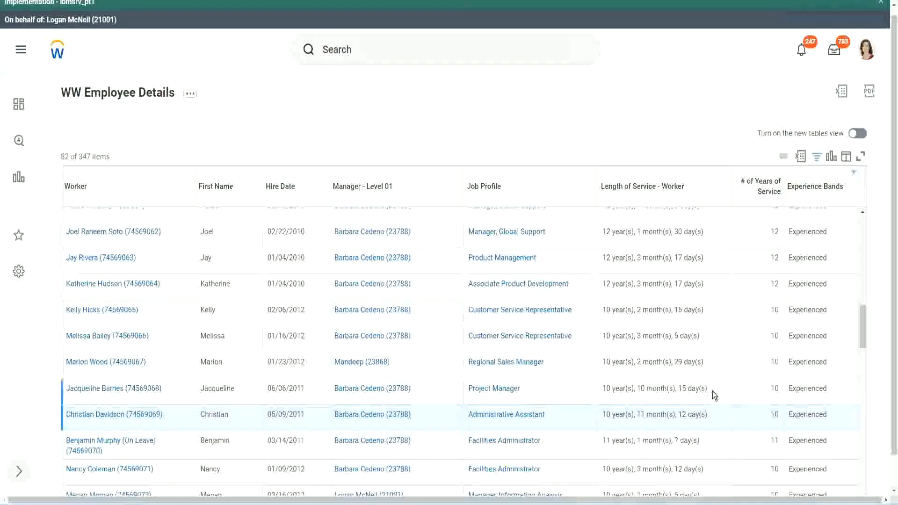
{"action": "double_click", "coordinate": [778, 233]}
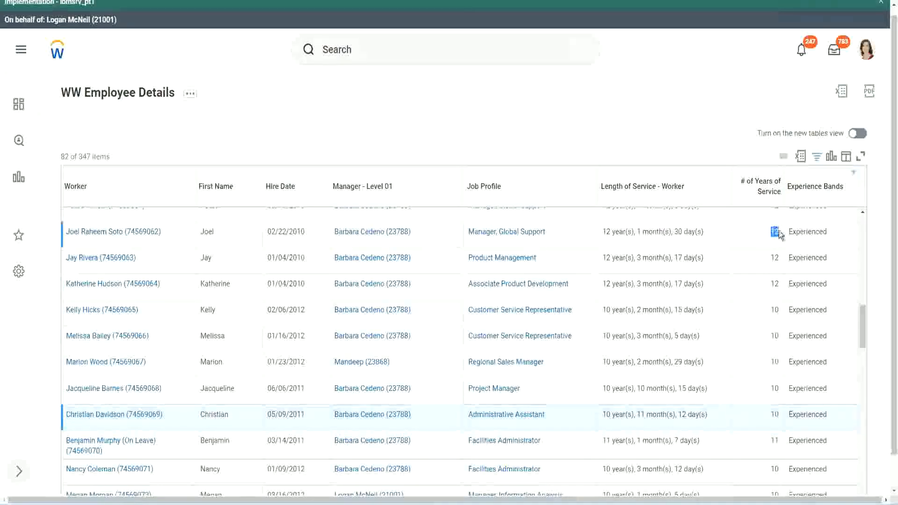
{"action": "left_click_drag", "start_coordinate": [603, 233], "coordinate": [714, 227]}
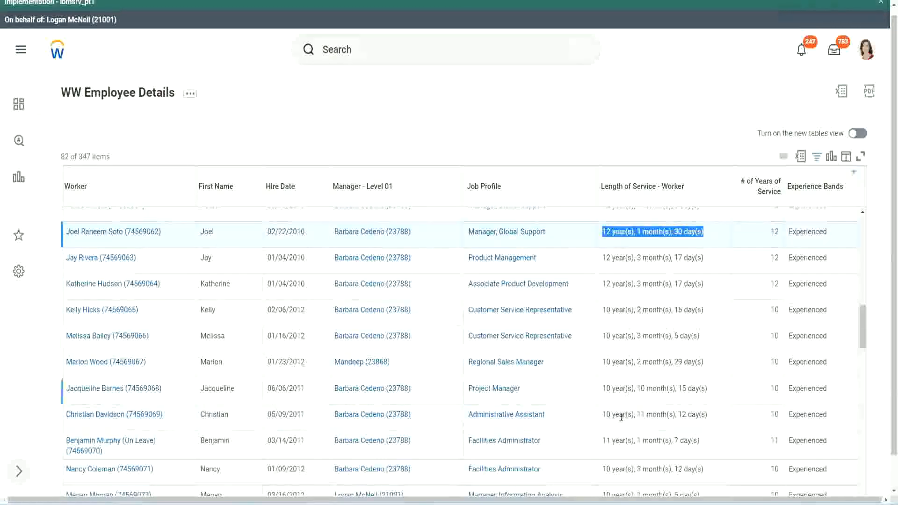
{"action": "left_click", "coordinate": [700, 415]}
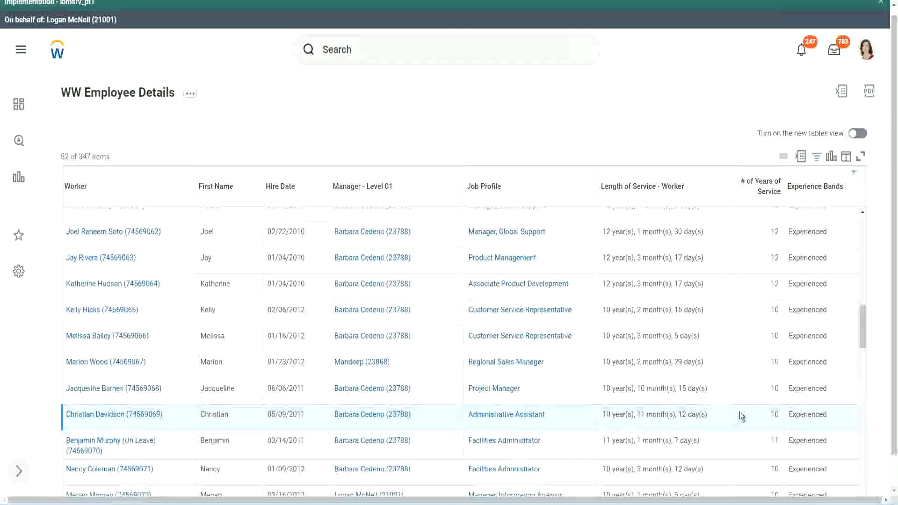
{"action": "double_click", "coordinate": [773, 415]}
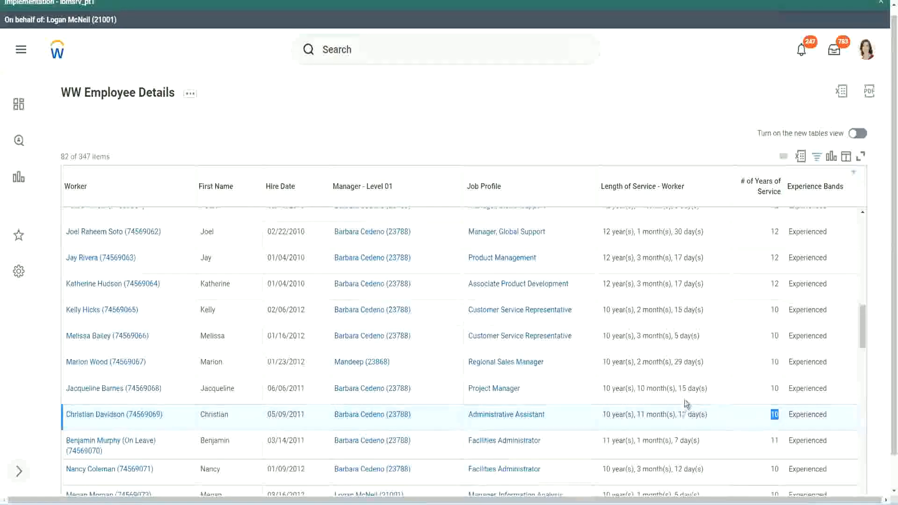
{"action": "left_click", "coordinate": [742, 417]}
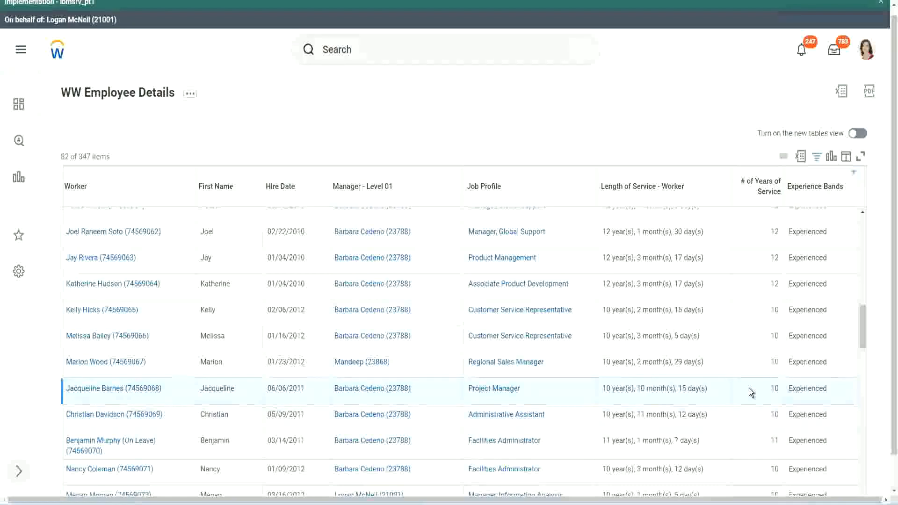
{"action": "double_click", "coordinate": [776, 388]}
{"action": "left_click", "coordinate": [775, 388]}
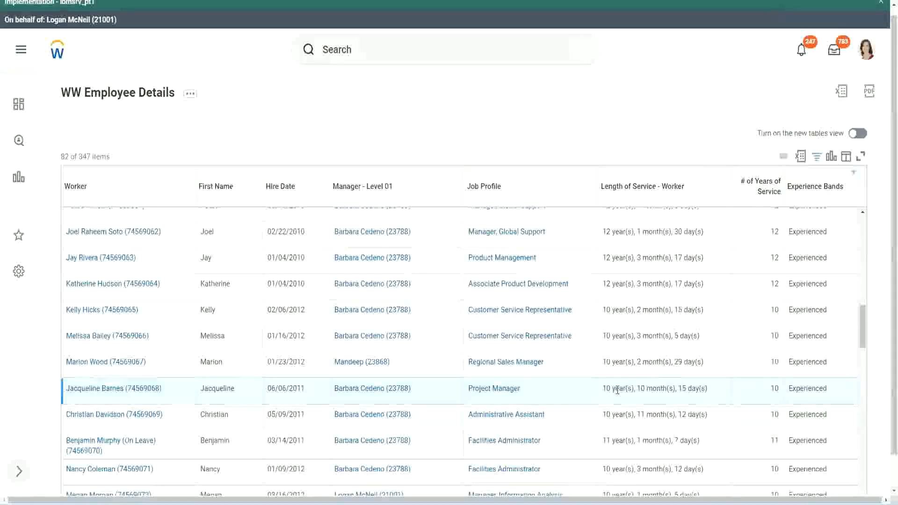
{"action": "double_click", "coordinate": [642, 389]}
{"action": "left_click", "coordinate": [671, 389]}
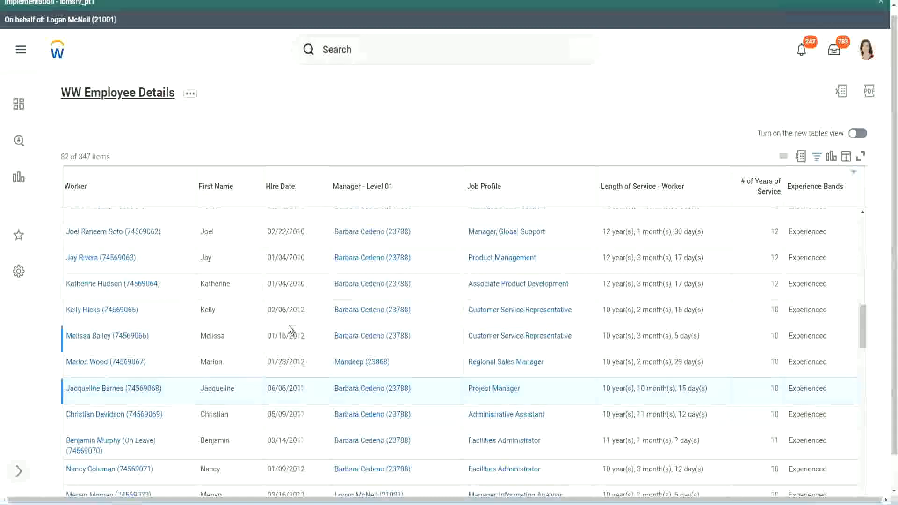
Open the report's CF-WW-Eval Exp-Derive Experience Bands from Years of Service field in a new tab and examine its conditions and return values.
{"action": "scroll", "coordinate": [288, 326], "scroll_direction": "down", "scroll_amount": 5}
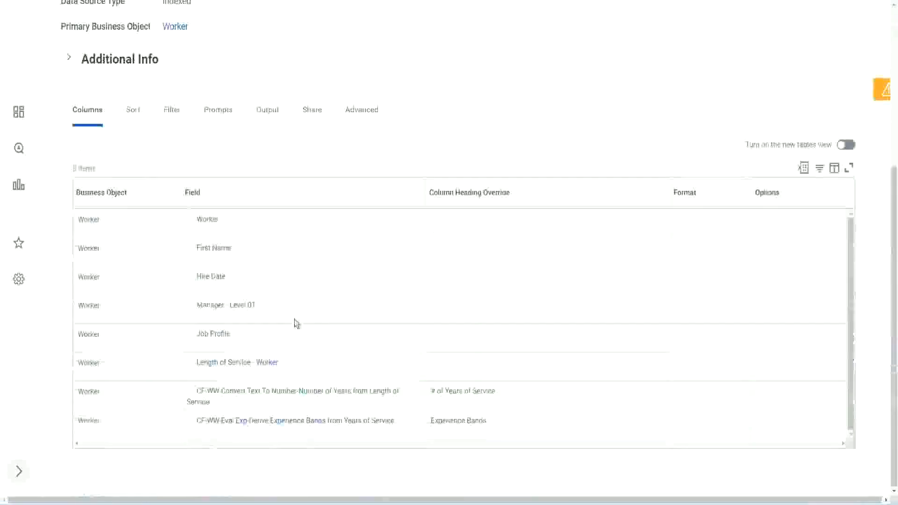
{"action": "right_click", "coordinate": [244, 426]}
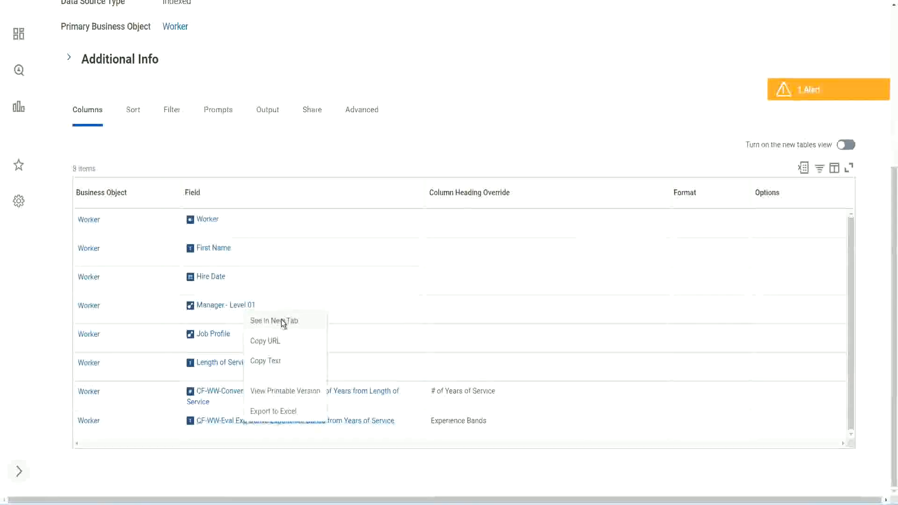
{"action": "left_click", "coordinate": [284, 321]}
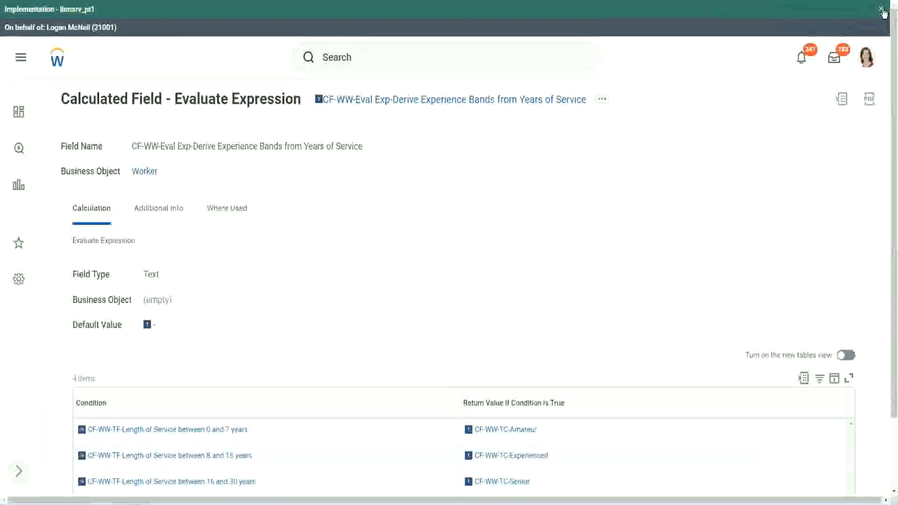
{"action": "left_click", "coordinate": [881, 9]}
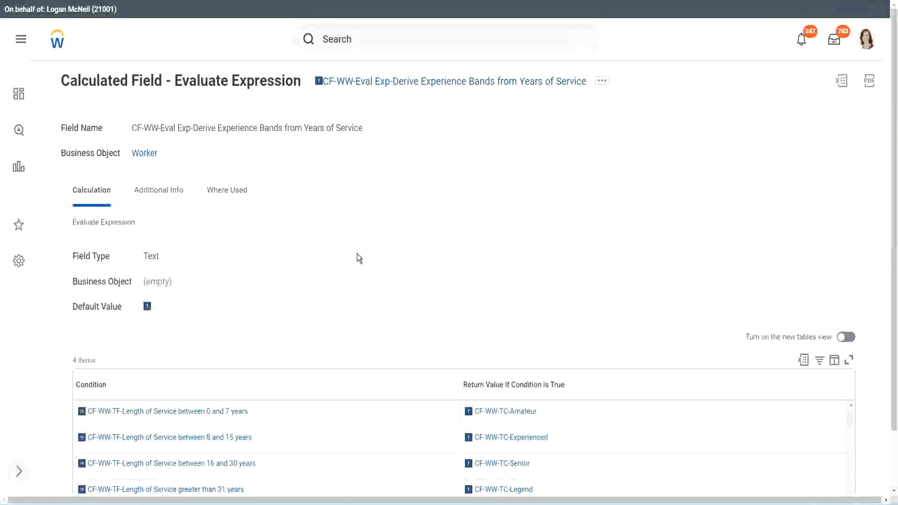
{"action": "scroll", "coordinate": [357, 264], "scroll_direction": "down", "scroll_amount": 1}
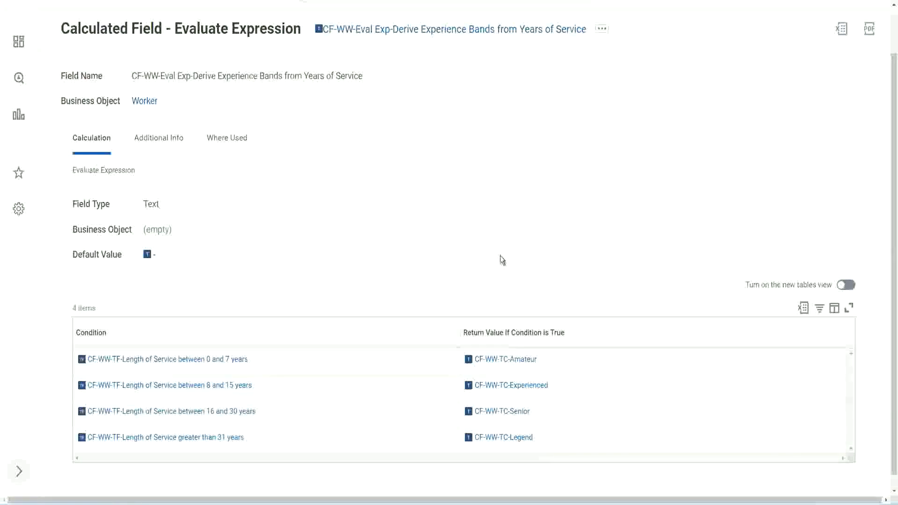
{"action": "left_click", "coordinate": [407, 330]}
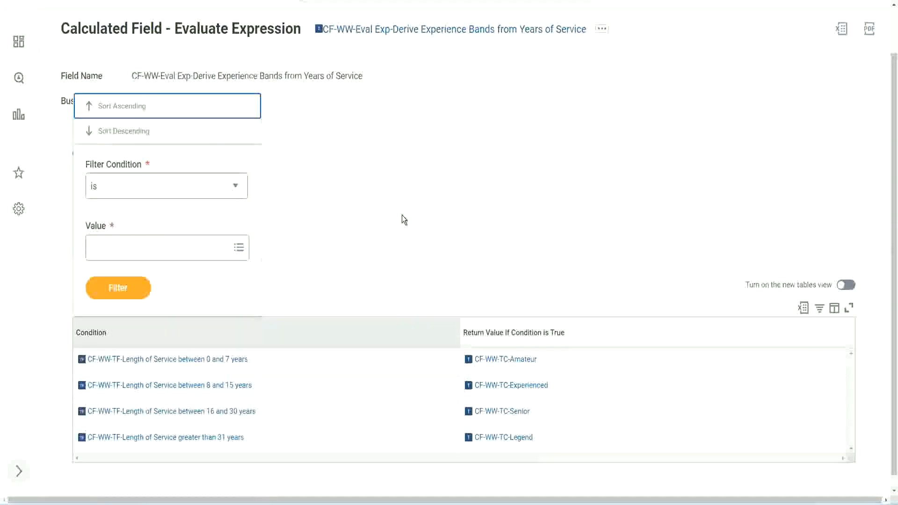
{"action": "left_click", "coordinate": [401, 220]}
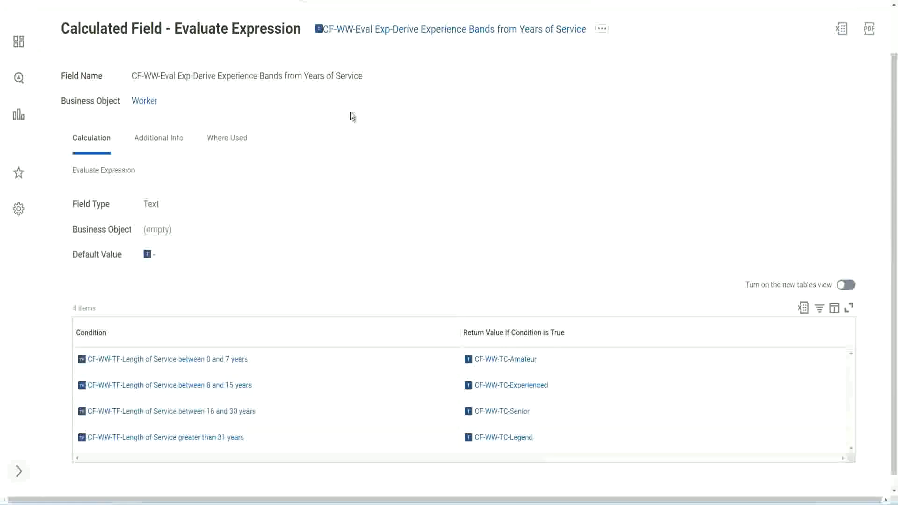
Copy the experience bands calculated field's name and open the Create Calculated Field task from the report definition.
{"action": "right_click", "coordinate": [395, 34]}
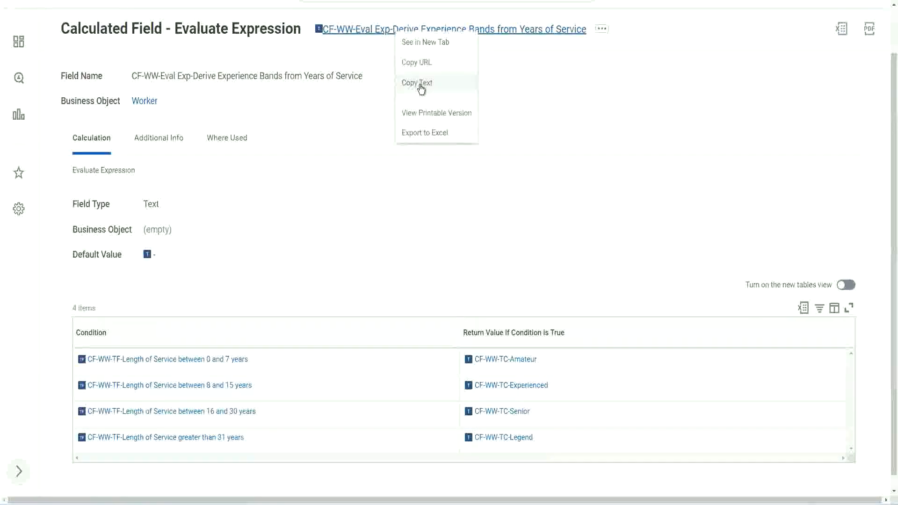
{"action": "left_click", "coordinate": [421, 84]}
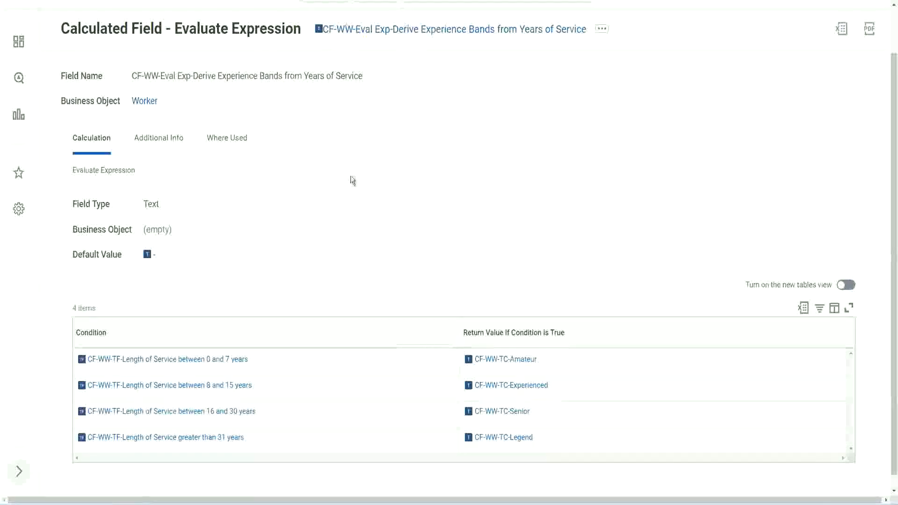
{"action": "scroll", "coordinate": [350, 187], "scroll_direction": "up", "scroll_amount": 1}
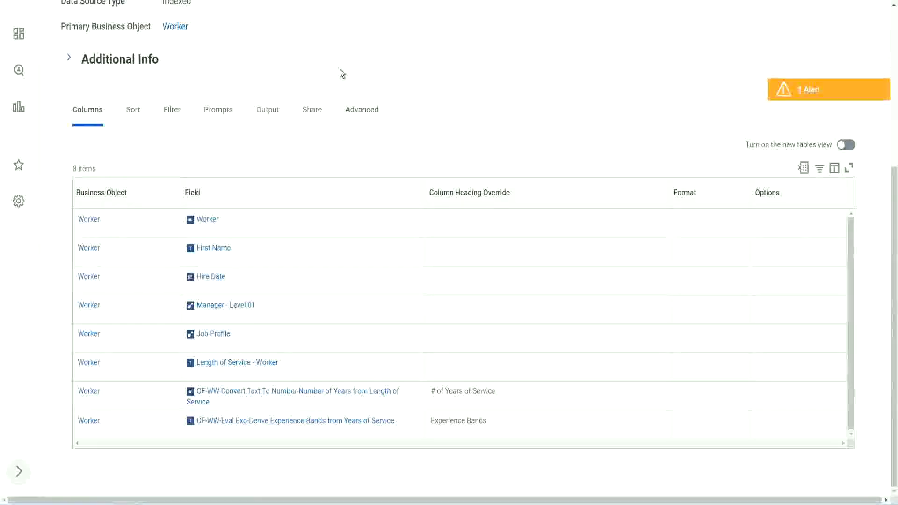
{"action": "scroll", "coordinate": [341, 75], "scroll_direction": "up", "scroll_amount": 4}
{"action": "left_click", "coordinate": [364, 58]}
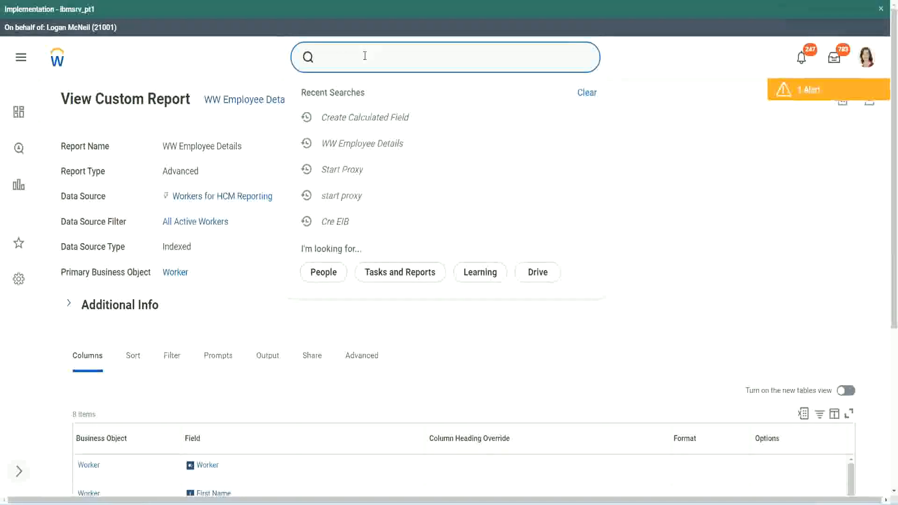
{"action": "type", "text": "create cal field"}
{"action": "left_click", "coordinate": [375, 96]}
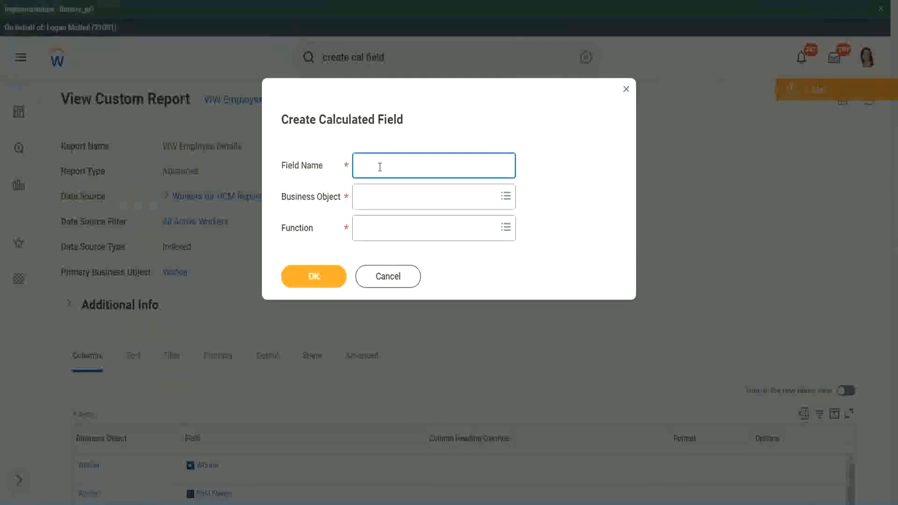
Fill the new calculated field's name with the copied name, inserting Bands after Eval Exp: CF-WW-Eval Exp Bands-Derive Experience Bands from Years of Service.
{"action": "key", "text": "ctrl+v"}
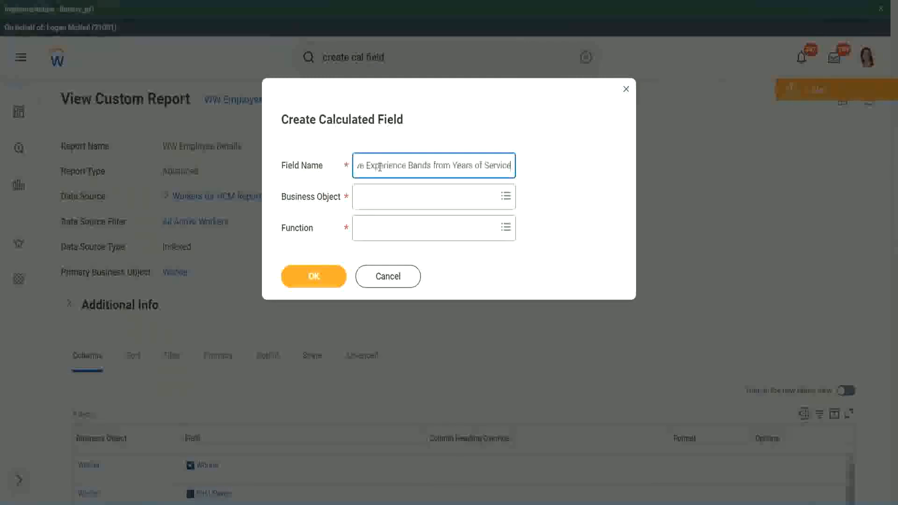
{"action": "left_click_drag", "start_coordinate": [405, 165], "coordinate": [327, 149]}
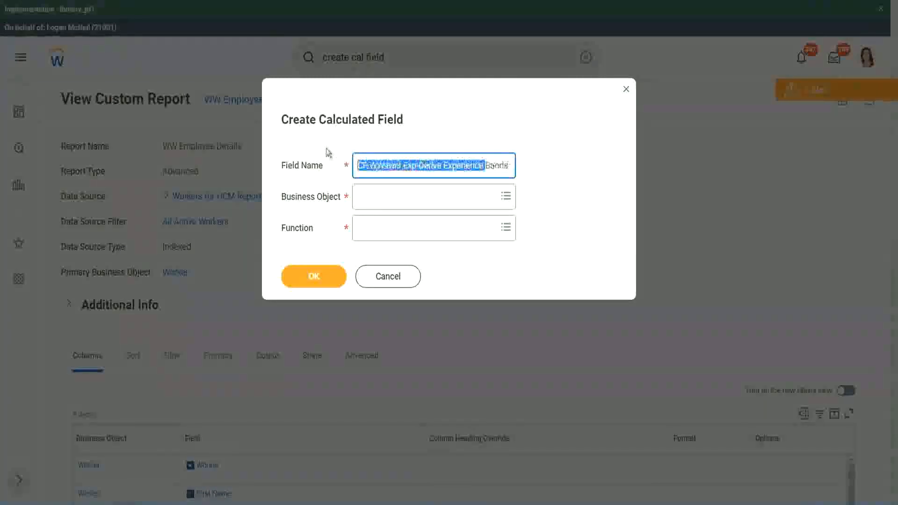
{"action": "left_click", "coordinate": [407, 167]}
{"action": "double_click", "coordinate": [412, 167]}
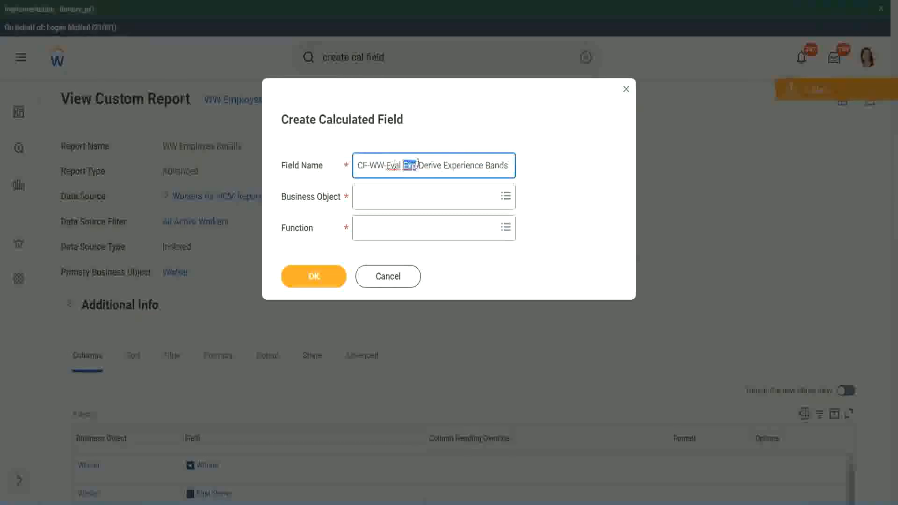
{"action": "left_click", "coordinate": [415, 167]}
{"action": "type", "text": "bands"}
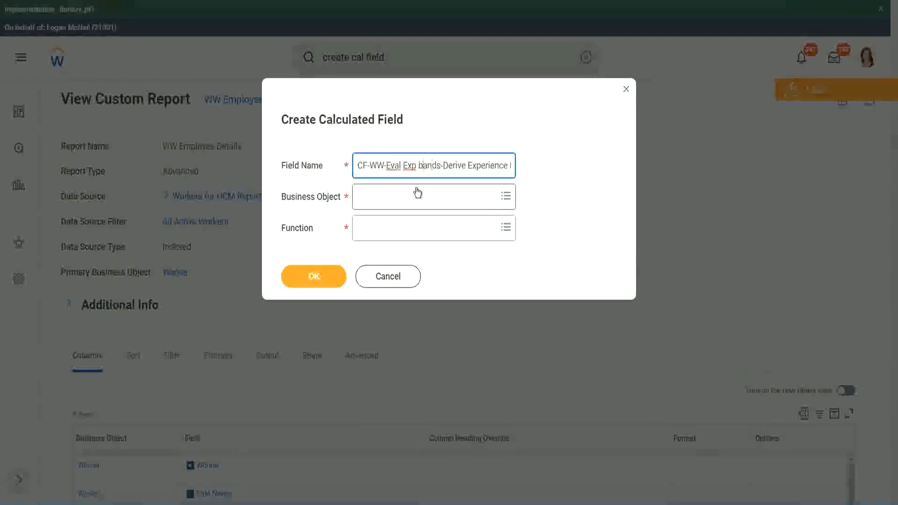
{"action": "key", "text": "BackSpace"}
{"action": "type", "text": "B"}
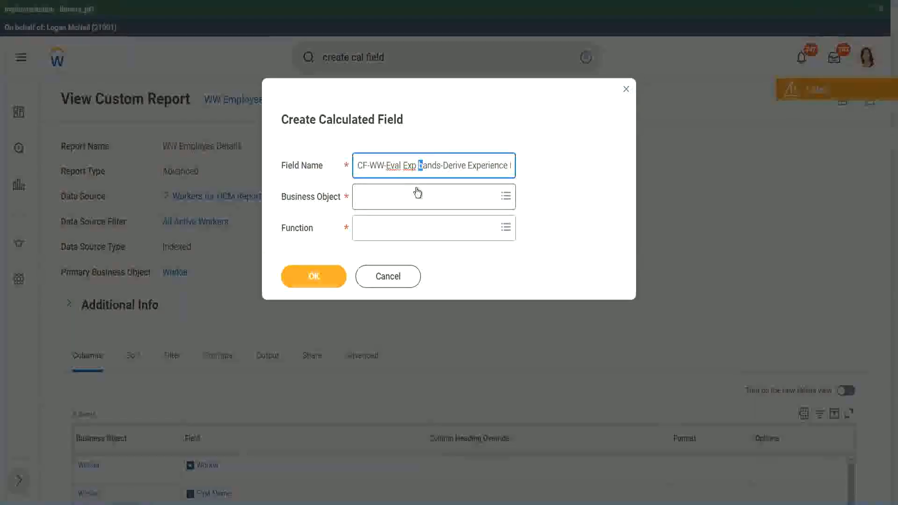
{"action": "key", "text": "Right"}
{"action": "key", "text": "Right"}
{"action": "key", "text": "Right"}
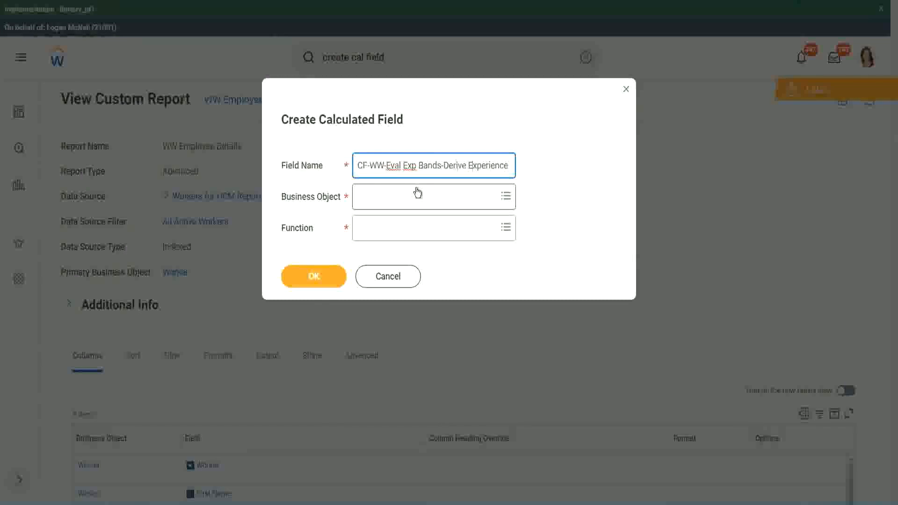
{"action": "key", "text": "End"}
{"action": "type", "text": "Bands from Years of"}
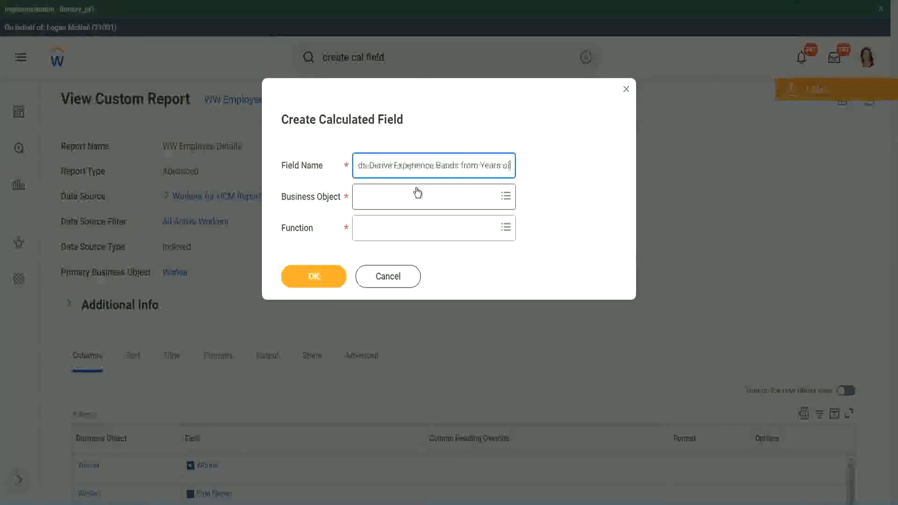
{"action": "key", "text": "Left"}
{"action": "key", "text": "Left"}
{"action": "key", "text": "Left"}
{"action": "key", "text": "Left"}
{"action": "key", "text": "Left"}
{"action": "key", "text": "Left"}
{"action": "key", "text": "Left"}
{"action": "key", "text": "Left"}
{"action": "key", "text": "Left"}
{"action": "key", "text": "Left"}
{"action": "key", "text": "Left"}
{"action": "key", "text": "Left"}
{"action": "key", "text": "Left"}
{"action": "key", "text": "Left"}
{"action": "key", "text": "Left"}
{"action": "key", "text": "Left"}
{"action": "key", "text": "Left"}
{"action": "key", "text": "Left"}
{"action": "key", "text": "Left"}
{"action": "key", "text": "Left"}
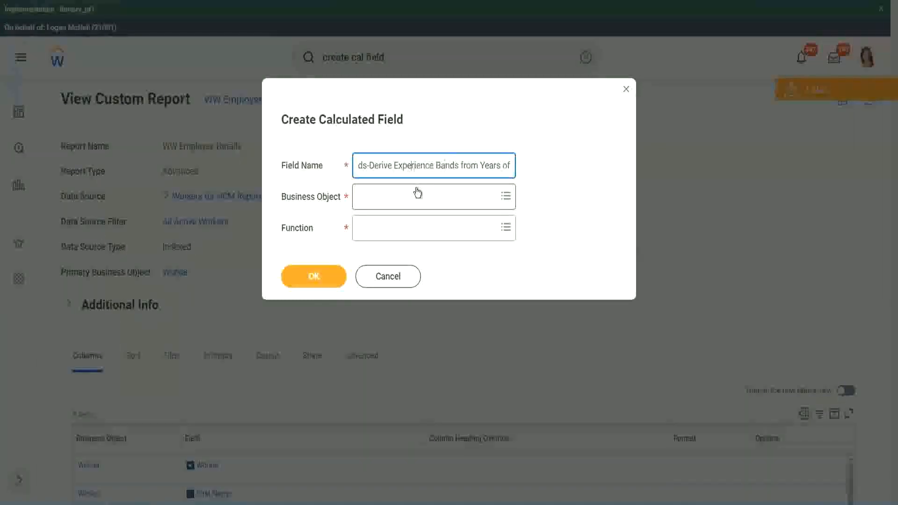
Replace Derive with Determine in the new field's name, keeping the rest of Experience Bands from Years of Service.
{"action": "key", "text": "Left"}
{"action": "key", "text": "Left"}
{"action": "key", "text": "Left"}
{"action": "key", "text": "shift+Left"}
{"action": "key", "text": "shift+Left"}
{"action": "key", "text": "shift+Left"}
{"action": "key", "text": "shift+Left"}
{"action": "key", "text": "shift+Left"}
{"action": "key", "text": "shift+Left"}
{"action": "type", "text": "Determine"}
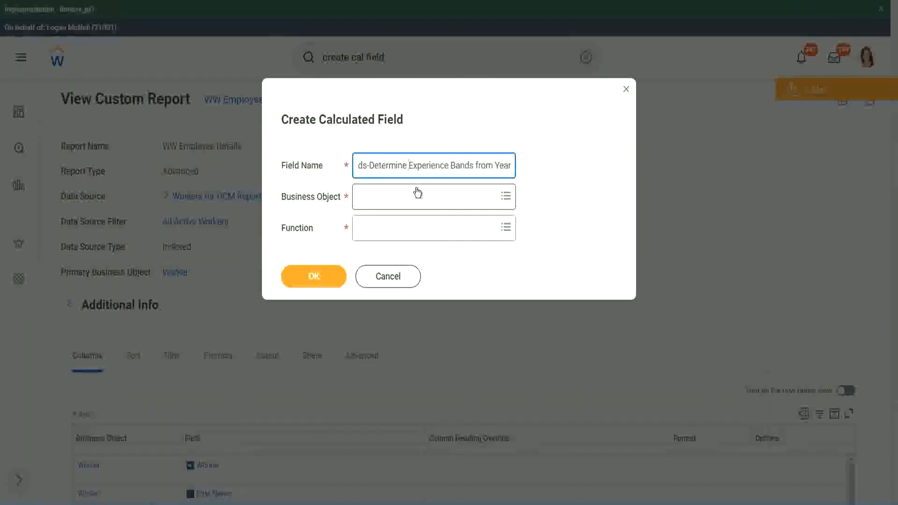
{"action": "key", "text": "ctrl+Right"}
{"action": "key", "text": "ctrl+Right"}
{"action": "key", "text": "ctrl+Right"}
{"action": "key", "text": "ctrl+Right"}
{"action": "key", "text": "ctrl+Right"}
{"action": "key", "text": "ctrl+Right"}
{"action": "key", "text": "ctrl+Right"}
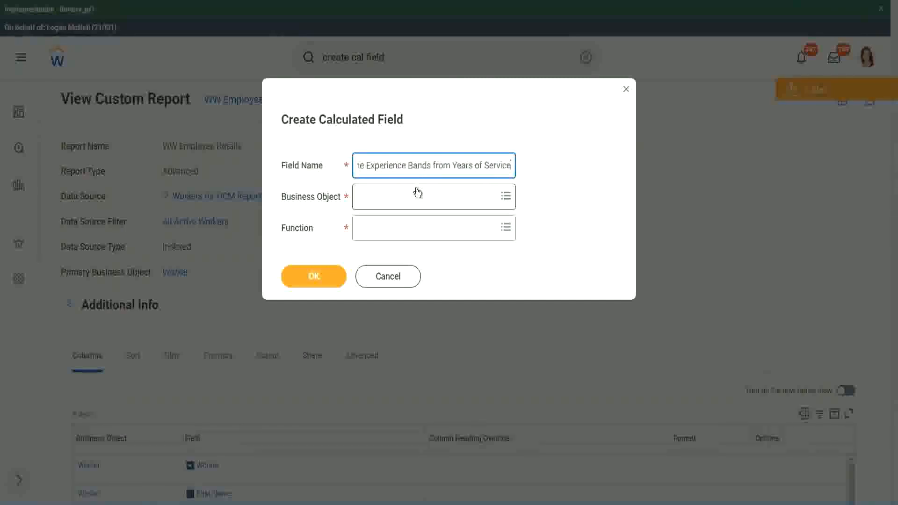
Set the new calculated field's business object to Worker and its function to Evaluate Expression Band.
{"action": "left_click", "coordinate": [400, 197]}
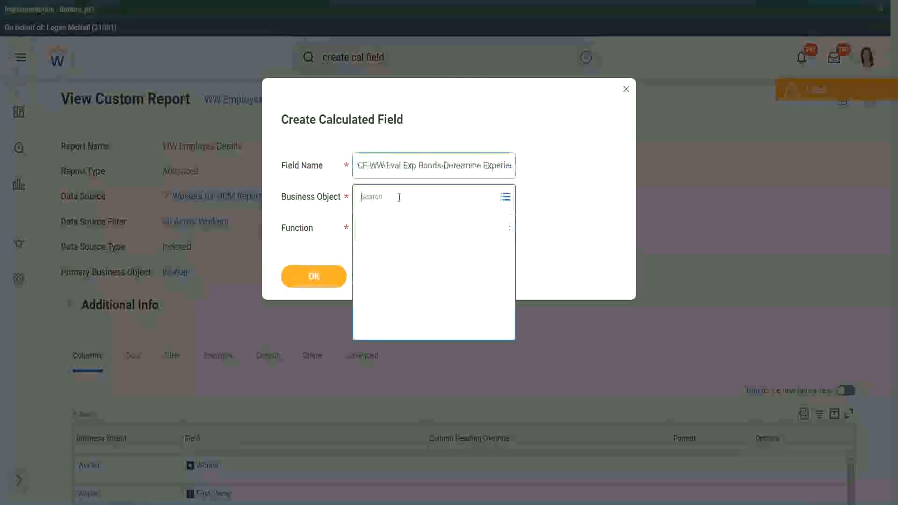
{"action": "type", "text": "worker"}
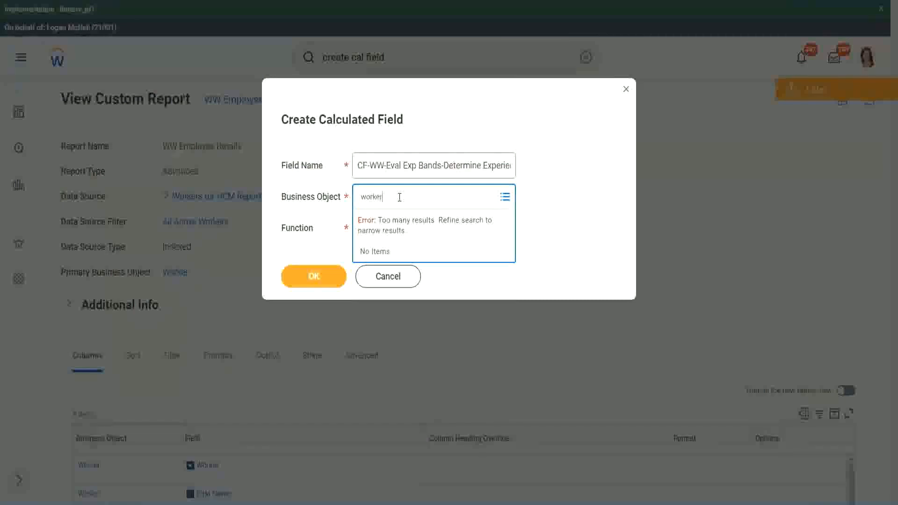
{"action": "key", "text": "Return"}
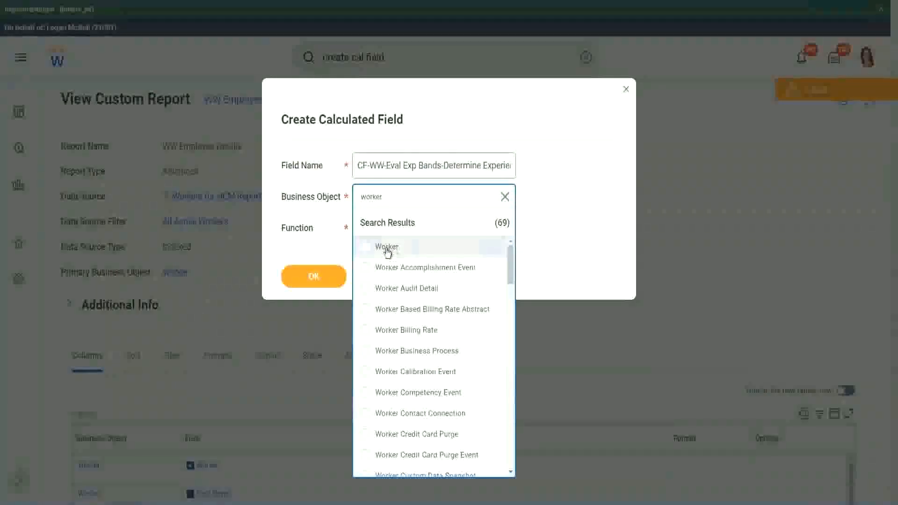
{"action": "left_click", "coordinate": [387, 249]}
{"action": "left_click", "coordinate": [380, 226]}
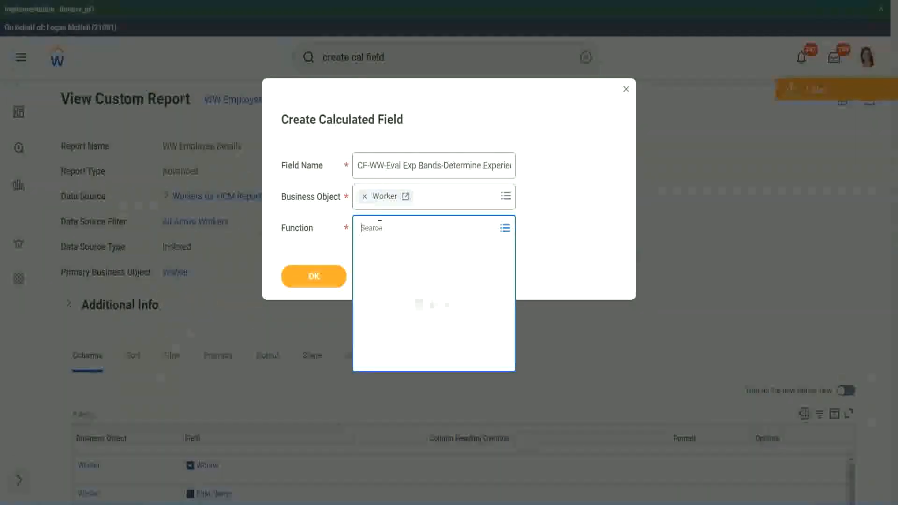
{"action": "type", "text": "eval ex"}
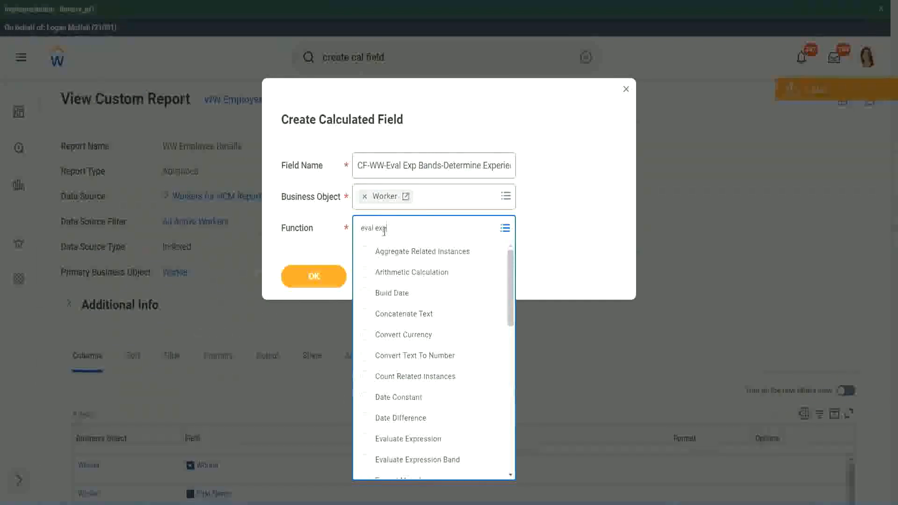
{"action": "type", "text": "p"}
{"action": "key", "text": "Return"}
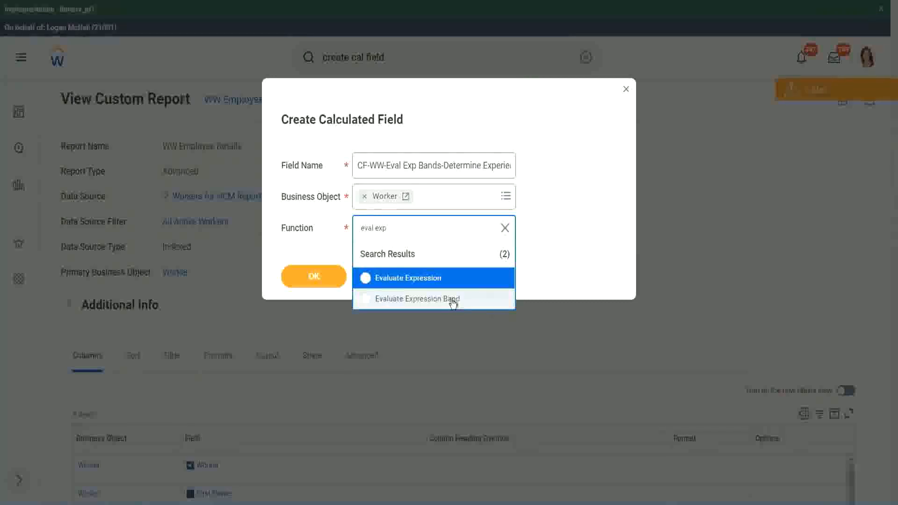
{"action": "left_click", "coordinate": [453, 304]}
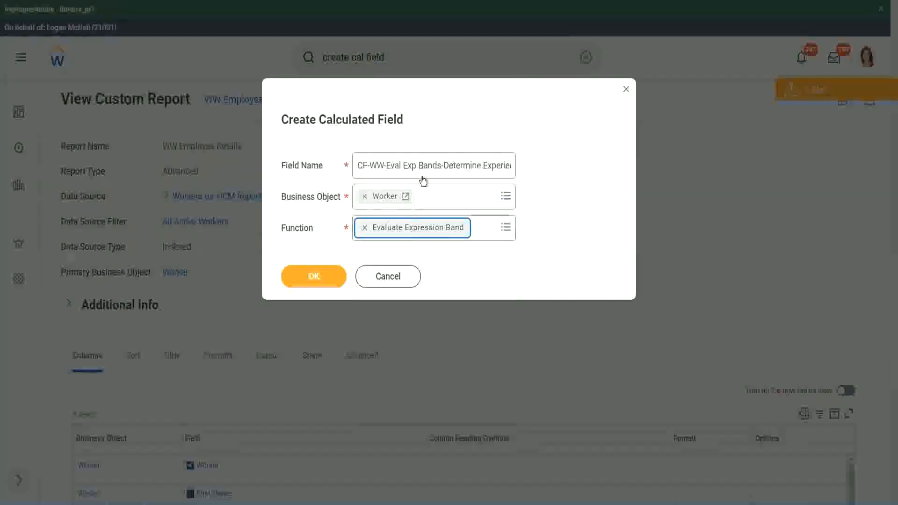
Change Bands to Band after Eval Exp in the field name and proceed to the calculation definition.
{"action": "left_click", "coordinate": [440, 165]}
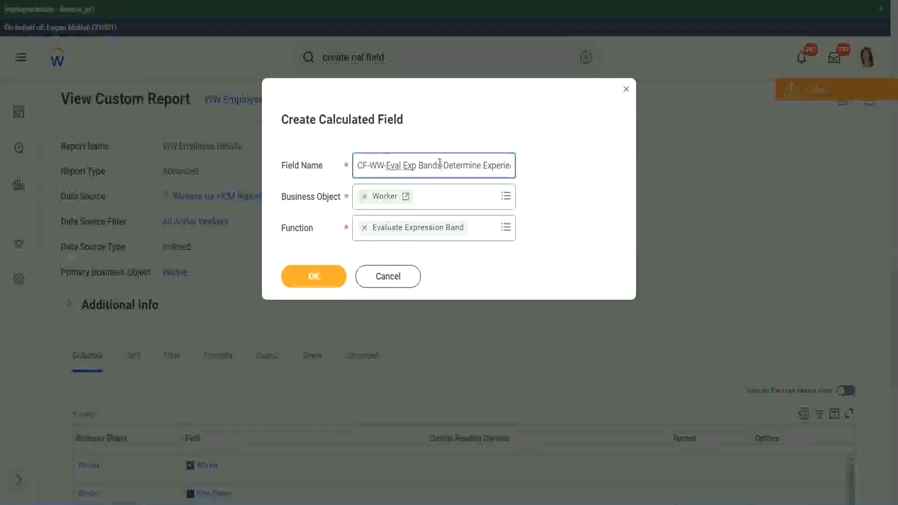
{"action": "key", "text": "BackSpace"}
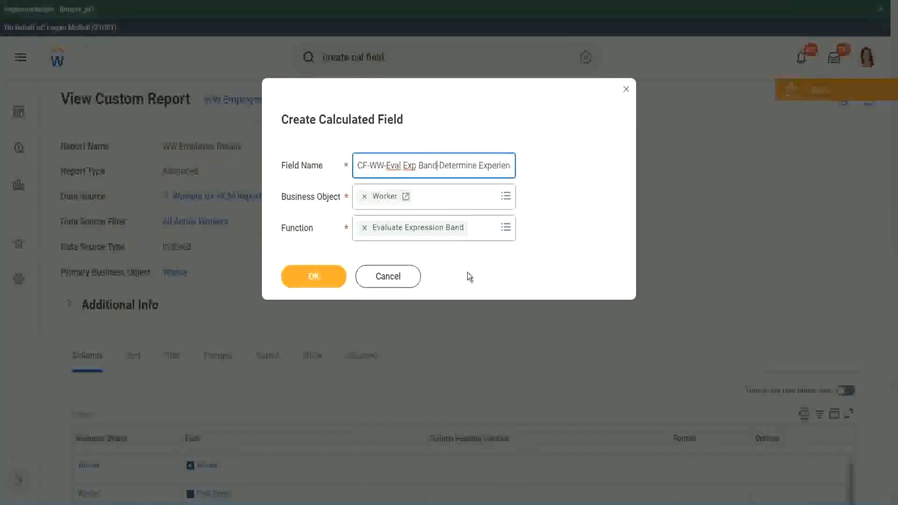
{"action": "left_click", "coordinate": [317, 278]}
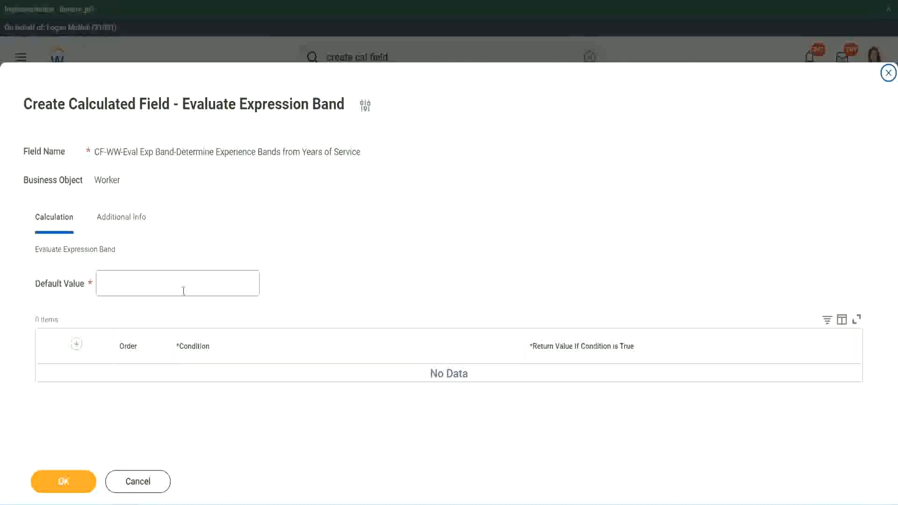
Set the calculation's default value to - and add the first condition row.
{"action": "left_click", "coordinate": [130, 289]}
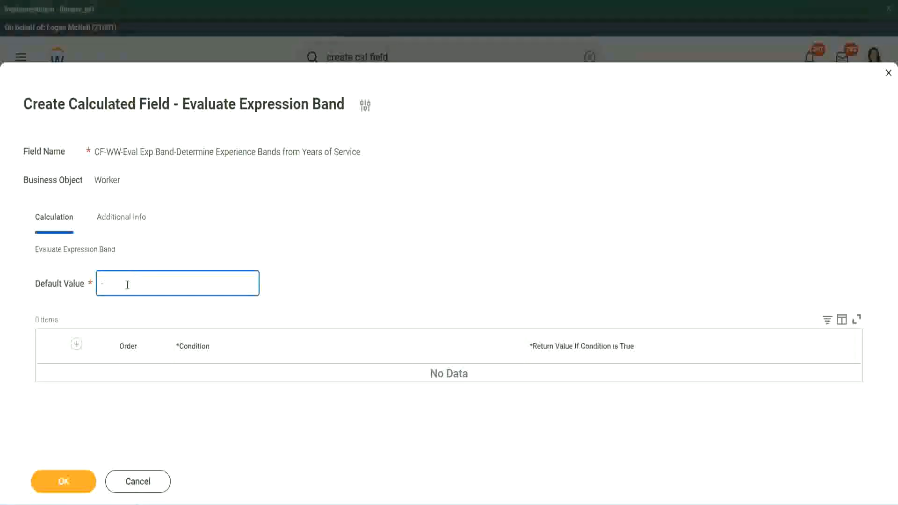
{"action": "left_click", "coordinate": [76, 345]}
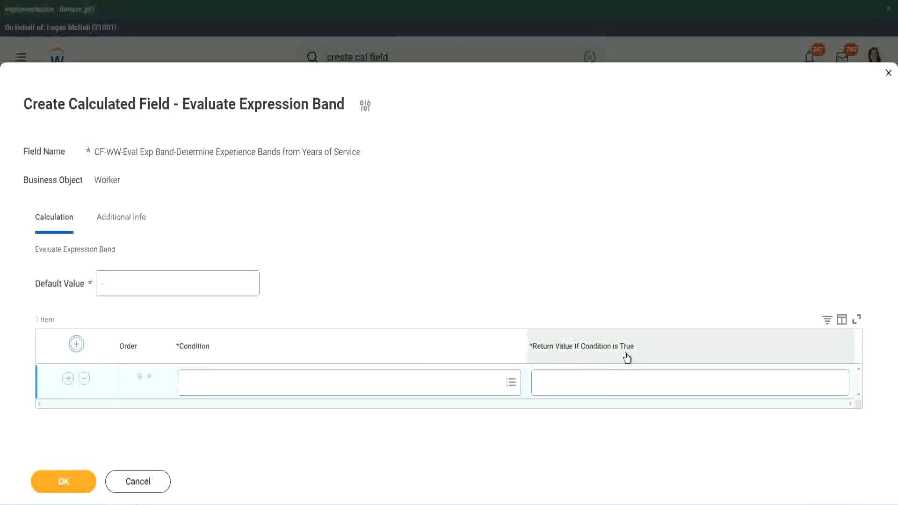
{"action": "left_click", "coordinate": [585, 382]}
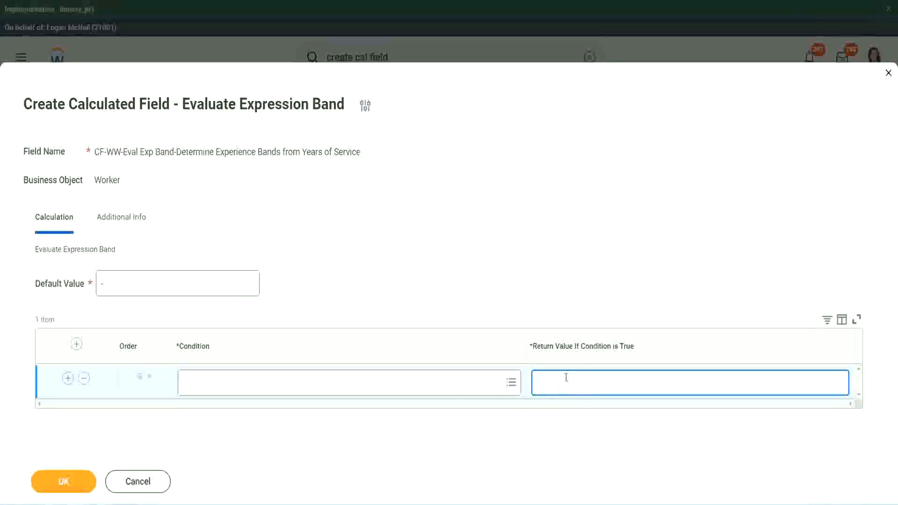
{"action": "type", "text": "adkjdjaidjaijdiaj"}
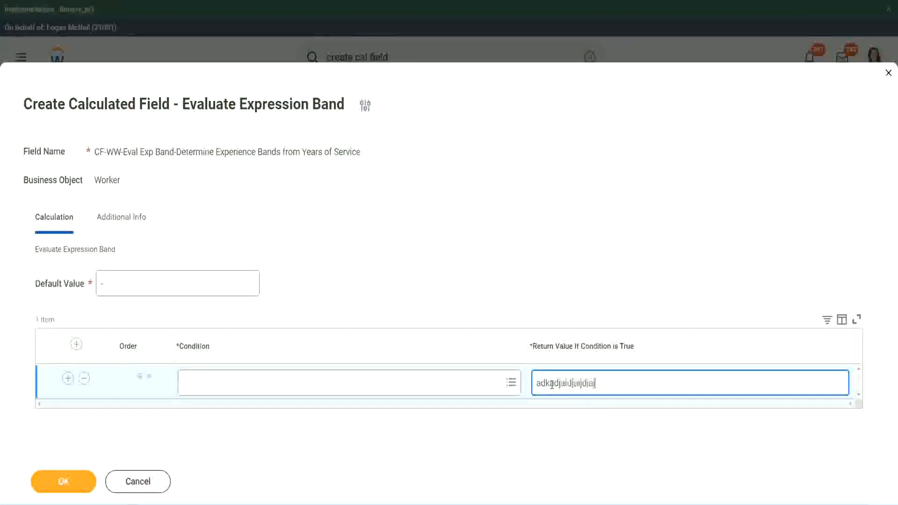
{"action": "key", "text": "BackSpace"}
{"action": "key", "text": "BackSpace"}
{"action": "key", "text": "BackSpace"}
{"action": "key", "text": "BackSpace"}
{"action": "key", "text": "BackSpace"}
{"action": "key", "text": "BackSpace"}
{"action": "key", "text": "BackSpace"}
{"action": "key", "text": "BackSpace"}
{"action": "key", "text": "BackSpace"}
{"action": "key", "text": "BackSpace"}
{"action": "key", "text": "BackSpace"}
{"action": "key", "text": "BackSpace"}
{"action": "key", "text": "BackSpace"}
{"action": "key", "text": "BackSpace"}
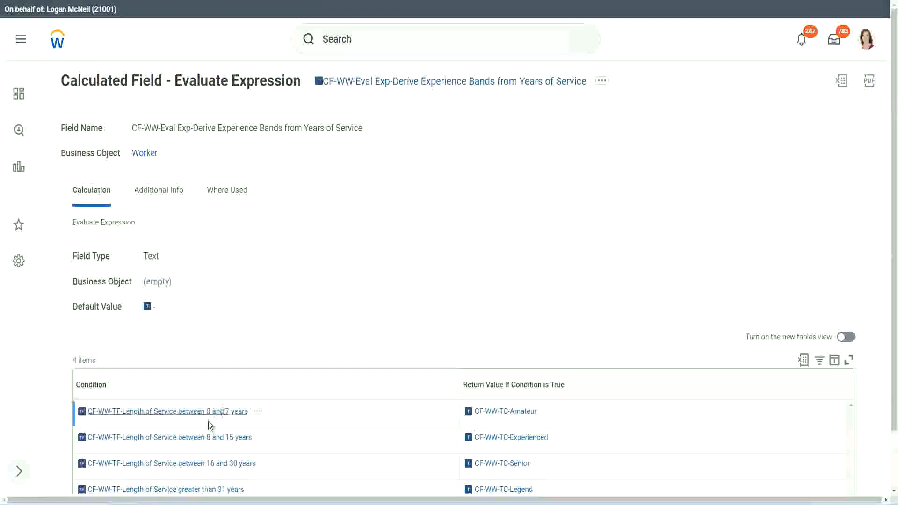
Copy the name CF-WW-TF-Length of Service between 0 and 7 years from the existing Evaluate Expression field and set it as the first row's condition.
{"action": "right_click", "coordinate": [206, 416]}
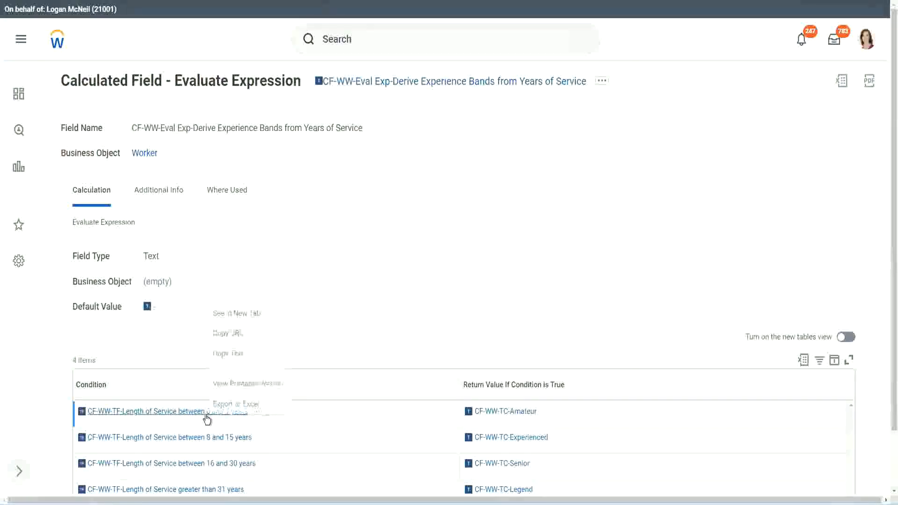
{"action": "left_click", "coordinate": [244, 354]}
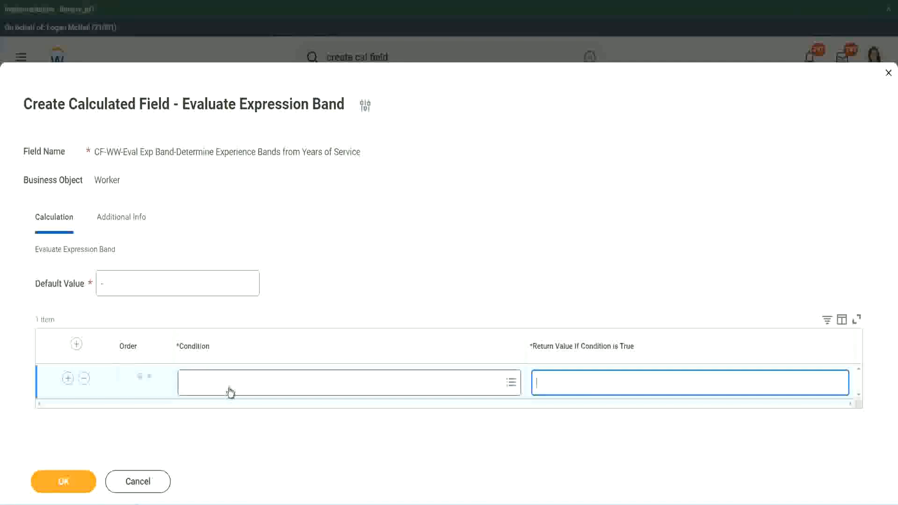
{"action": "left_click", "coordinate": [226, 387]}
{"action": "key", "text": "ctrl+v"}
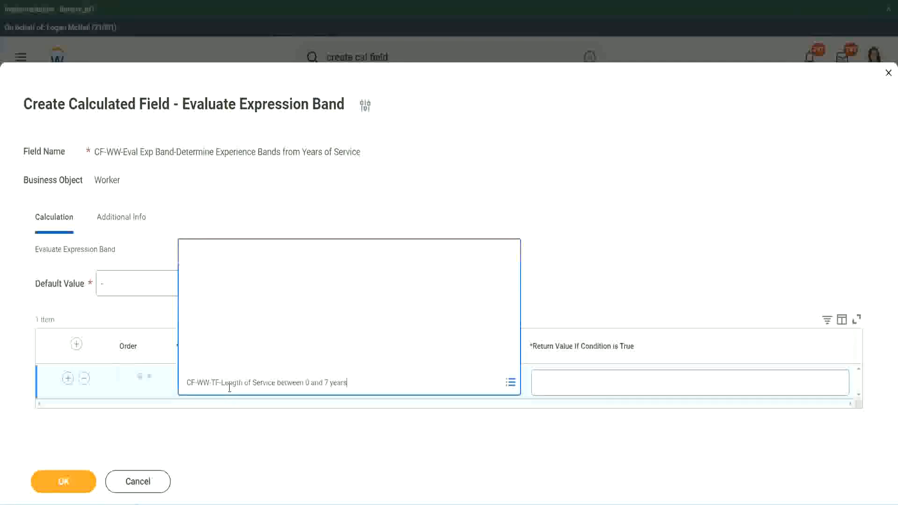
{"action": "key", "text": "Return"}
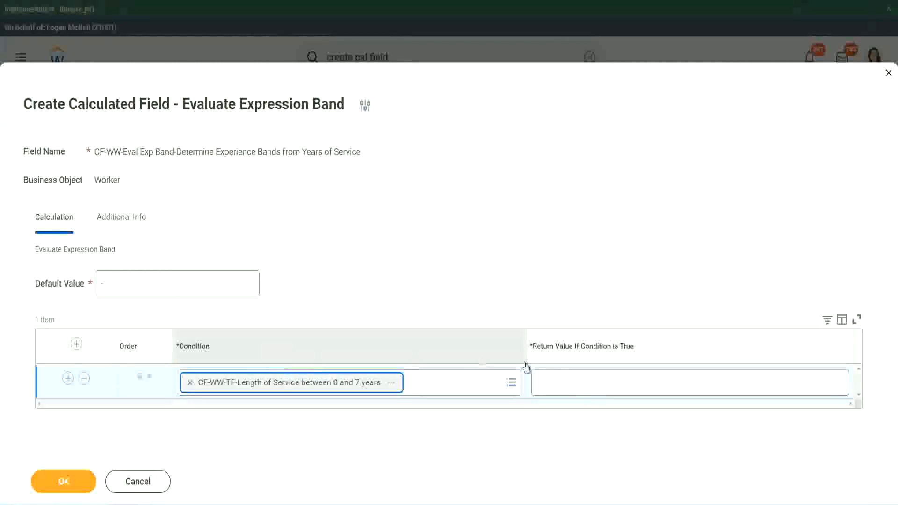
Set the return value for the 0 and 7 years condition to Amateur.
{"action": "left_click", "coordinate": [567, 374]}
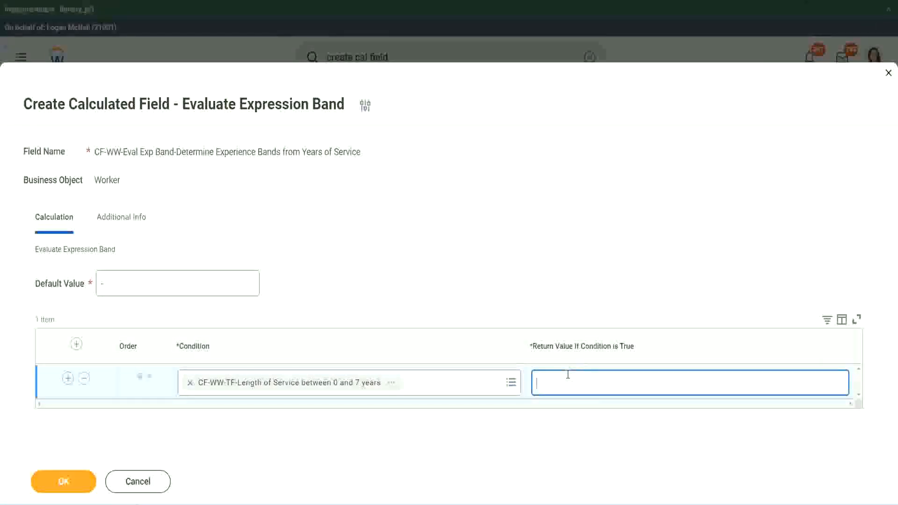
{"action": "type", "text": "Amate"}
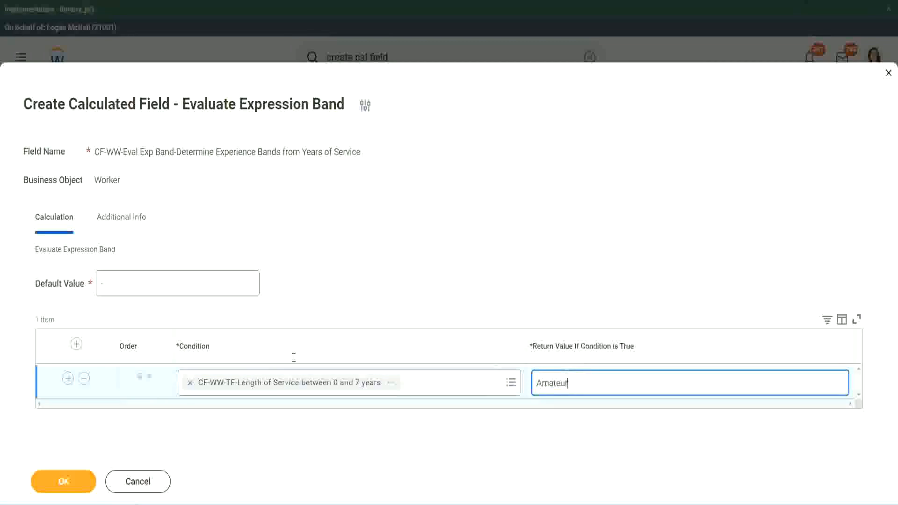
{"action": "type", "text": "ur"}
Add three more empty condition rows below the Amateur row.
{"action": "left_click", "coordinate": [68, 378]}
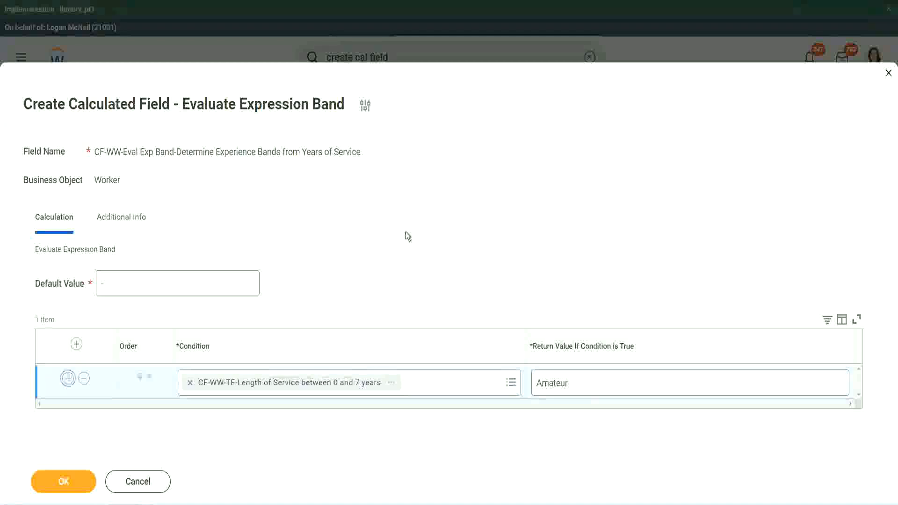
{"action": "left_click", "coordinate": [68, 412]}
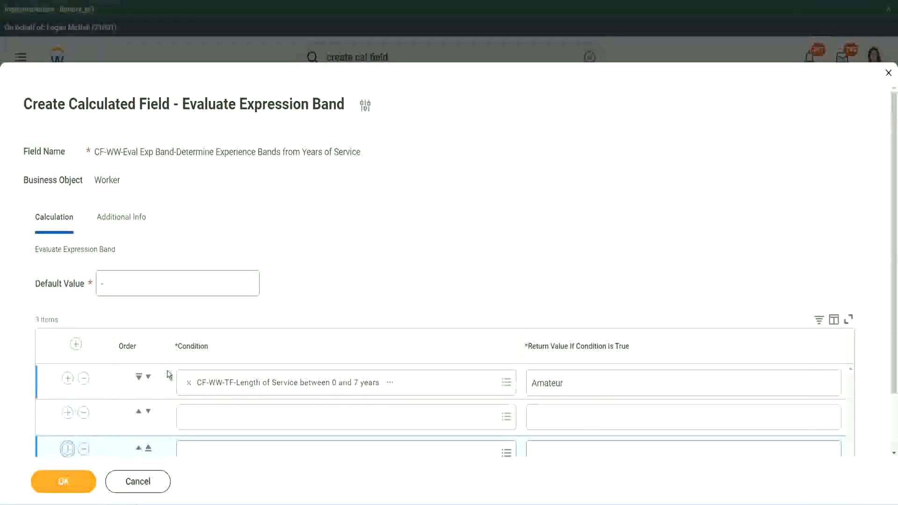
{"action": "scroll", "coordinate": [167, 370], "scroll_direction": "down", "scroll_amount": 2}
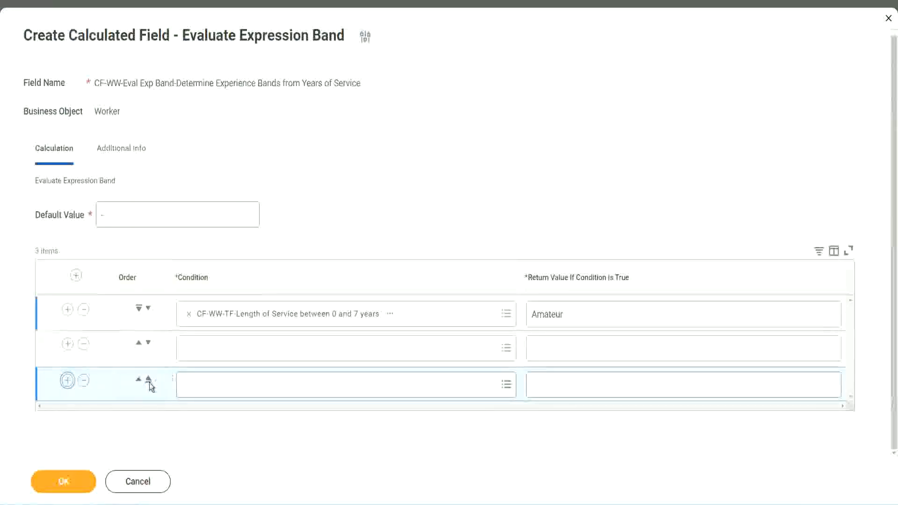
{"action": "left_click", "coordinate": [67, 380]}
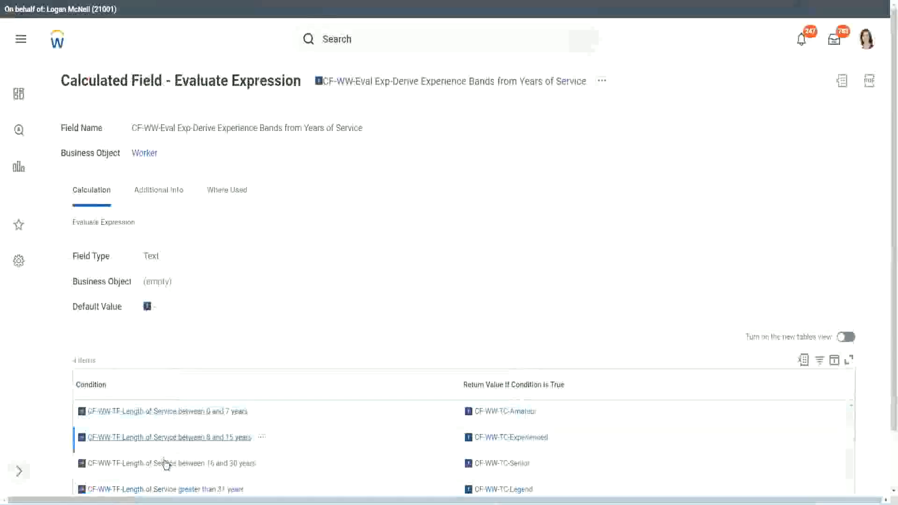
Copy CF-WW-TF-Length of Service between 16 and 30 years from the existing field into the second row's condition and move that row down one place.
{"action": "right_click", "coordinate": [163, 463]}
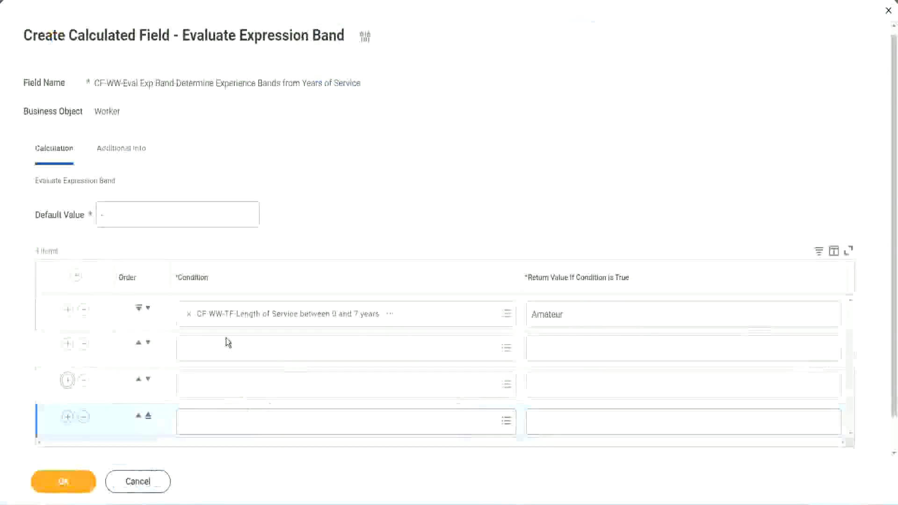
{"action": "left_click", "coordinate": [227, 346]}
{"action": "key", "text": "ctrl+v"}
{"action": "key", "text": "Return"}
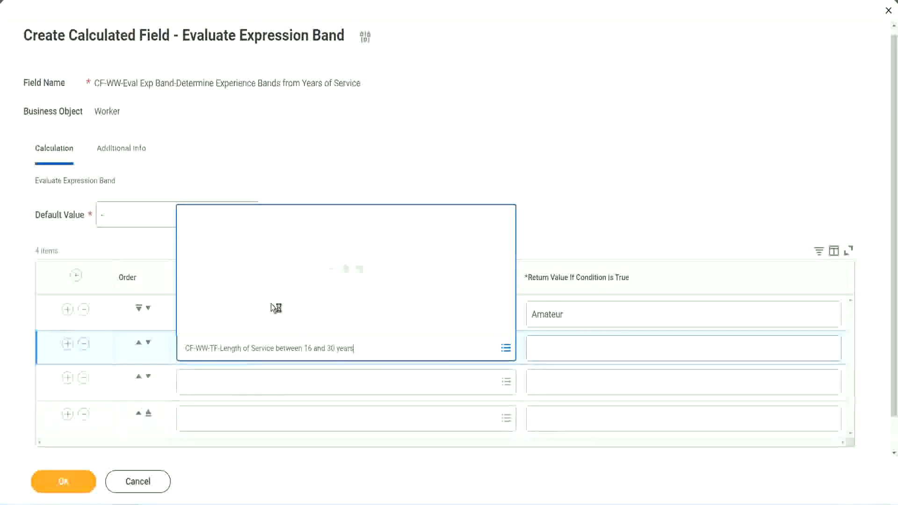
{"action": "left_click", "coordinate": [148, 344]}
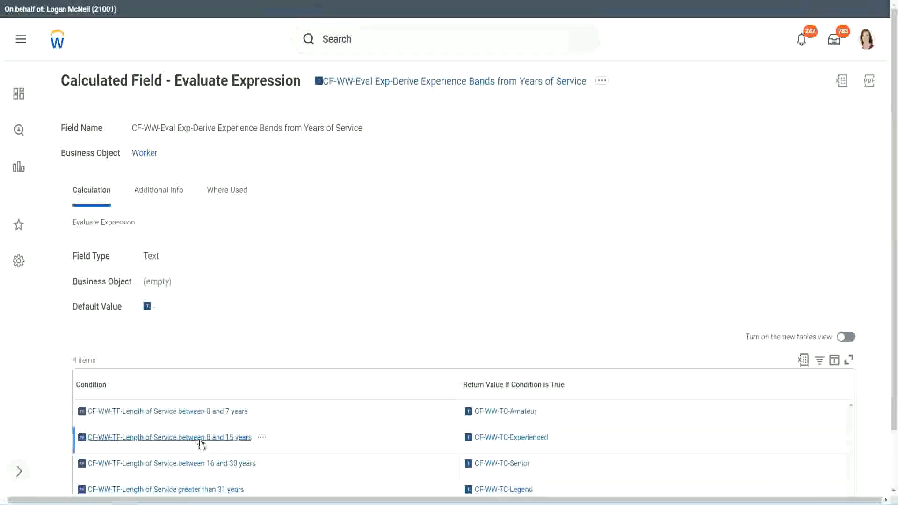
Copy CF-WW-TF-Length of Service between 8 and 15 years from the existing field and set it as the second row's condition.
{"action": "right_click", "coordinate": [203, 445]}
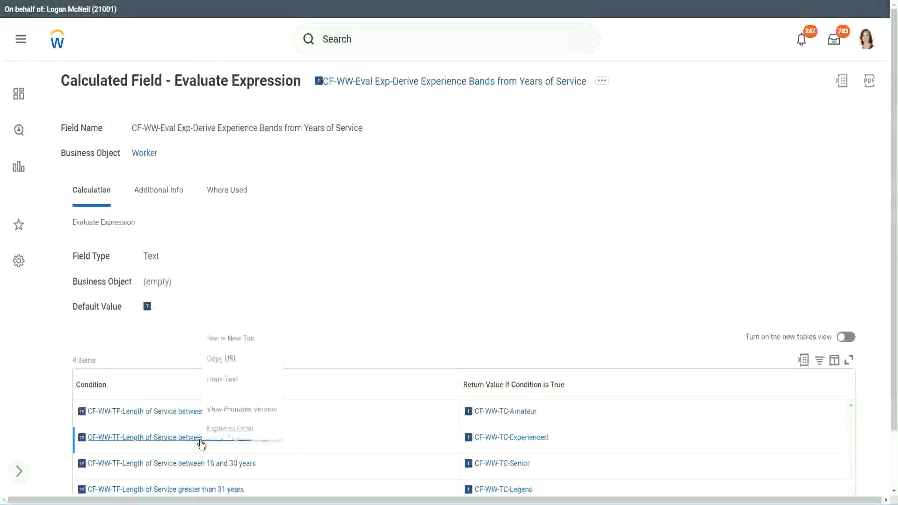
{"action": "left_click", "coordinate": [220, 378]}
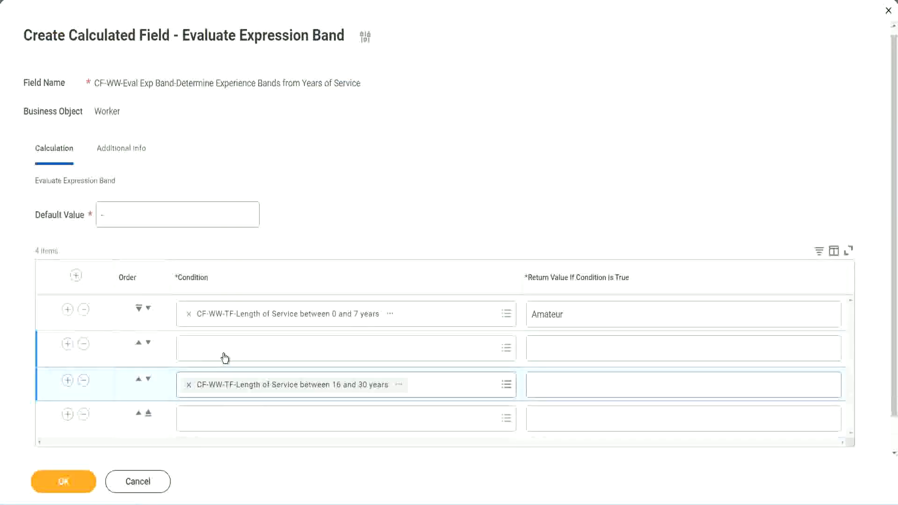
{"action": "left_click", "coordinate": [225, 357]}
{"action": "key", "text": "ctrl+v"}
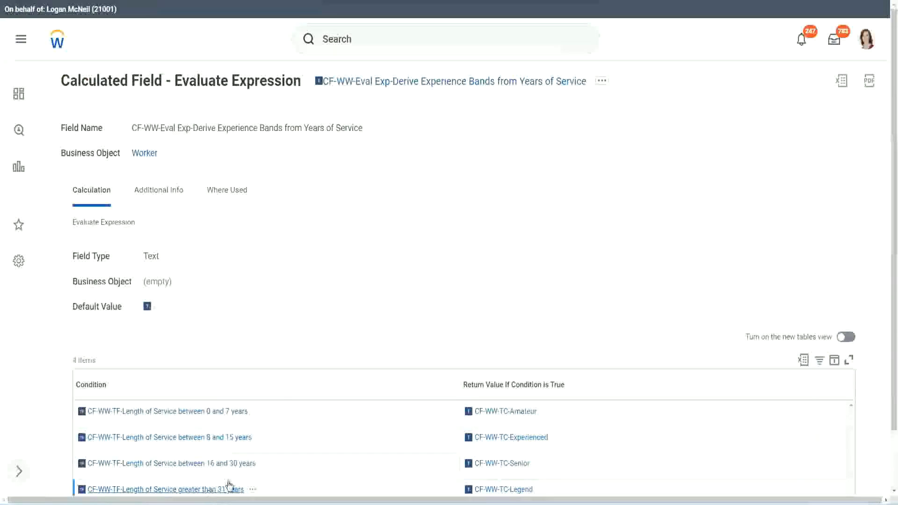
Copy CF-WW-TF-Length of Service greater than 31 years from the existing field and set it as the fourth row's condition.
{"action": "right_click", "coordinate": [229, 484]}
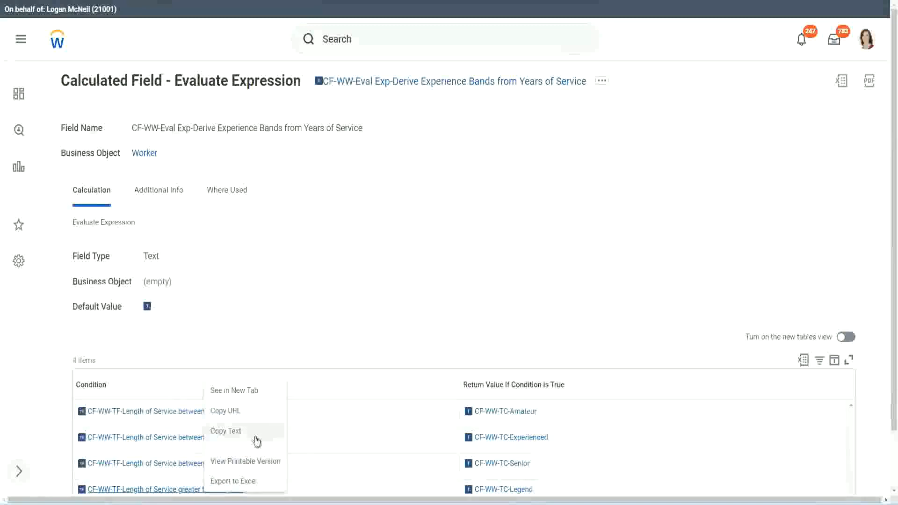
{"action": "left_click", "coordinate": [257, 441]}
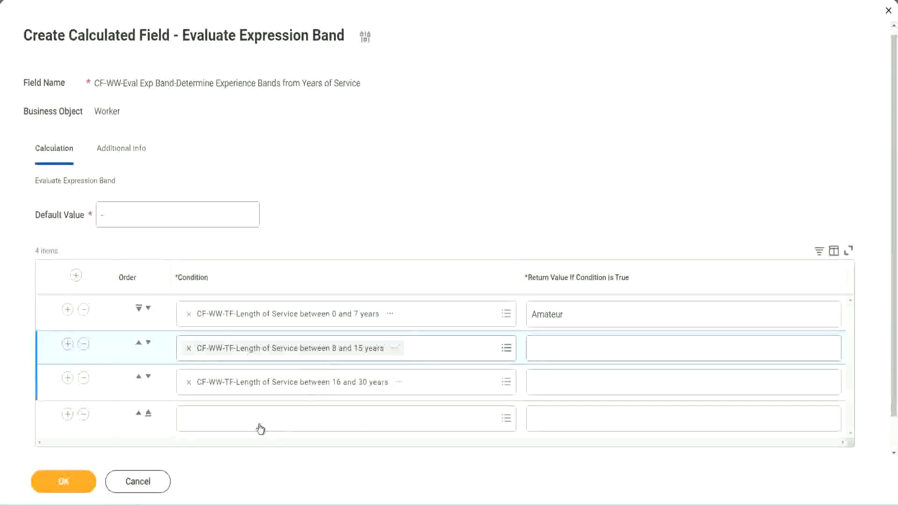
{"action": "left_click", "coordinate": [258, 412]}
{"action": "key", "text": "ctrl+v"}
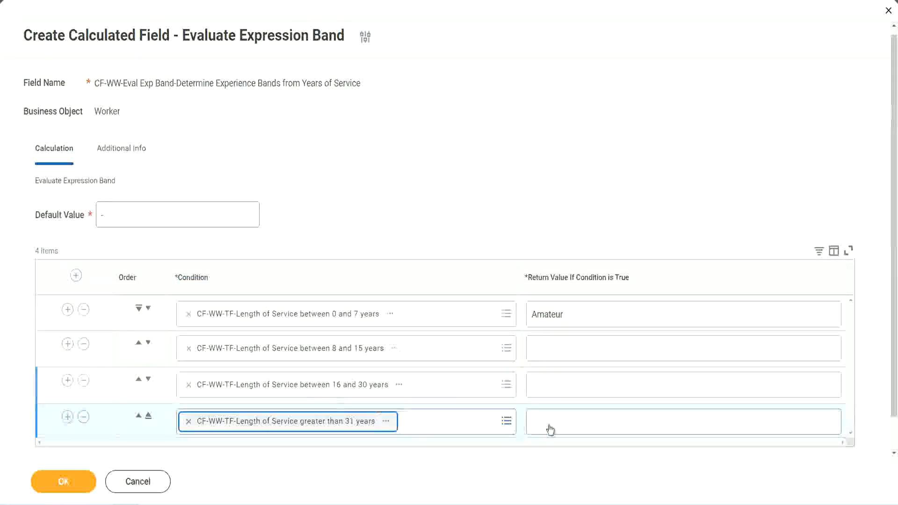
Set the return values to Legend for greater than 31, Senior for 16 to 30 and Experienced for 8 to 15 years, and save the field.
{"action": "left_click", "coordinate": [590, 421]}
{"action": "type", "text": "Le"}
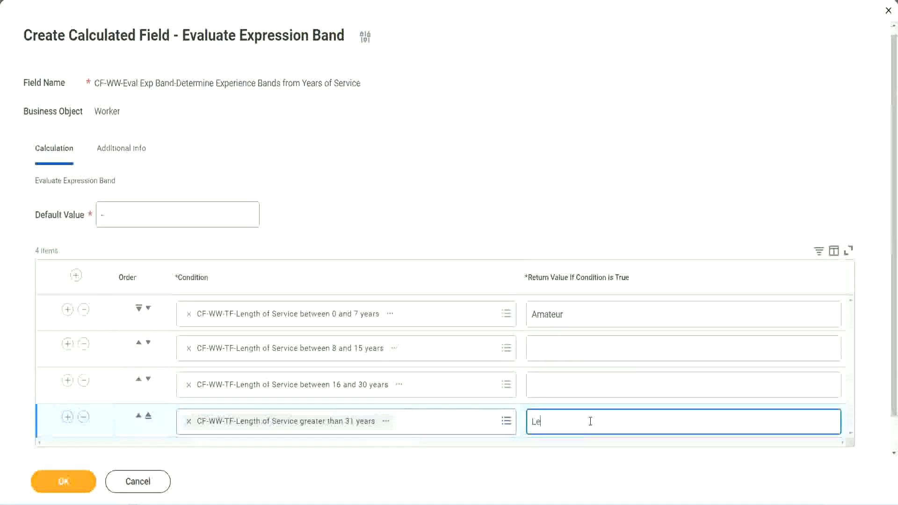
{"action": "type", "text": "gend"}
{"action": "left_click", "coordinate": [552, 384]}
{"action": "type", "text": "Senior"}
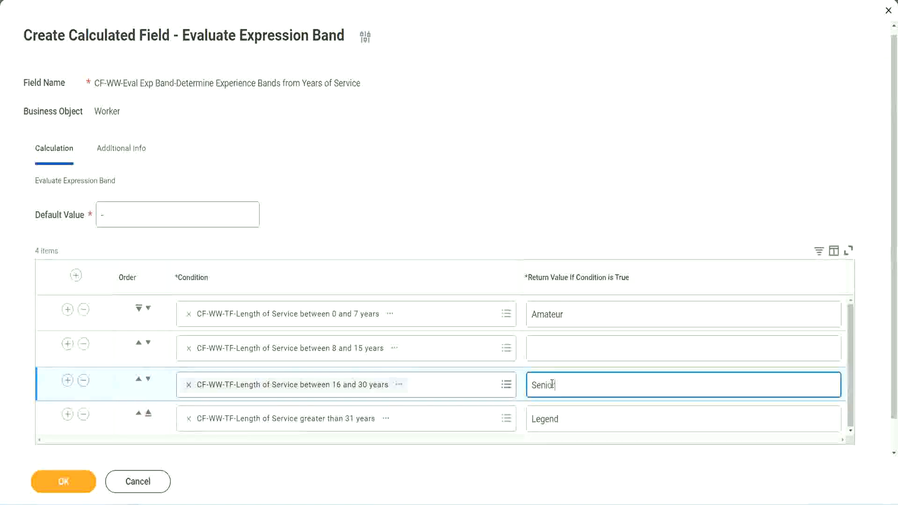
{"action": "left_click", "coordinate": [566, 350]}
{"action": "type", "text": "Ex"}
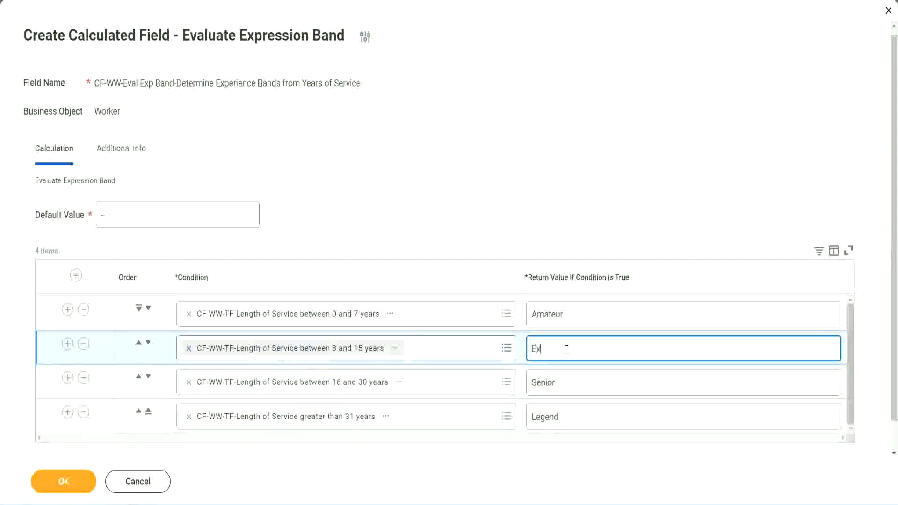
{"action": "type", "text": "perienced"}
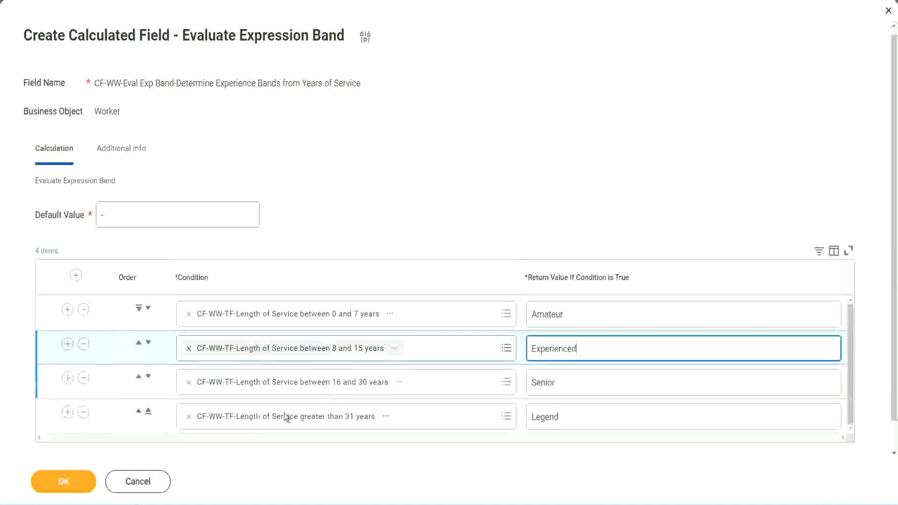
{"action": "left_click", "coordinate": [63, 482]}
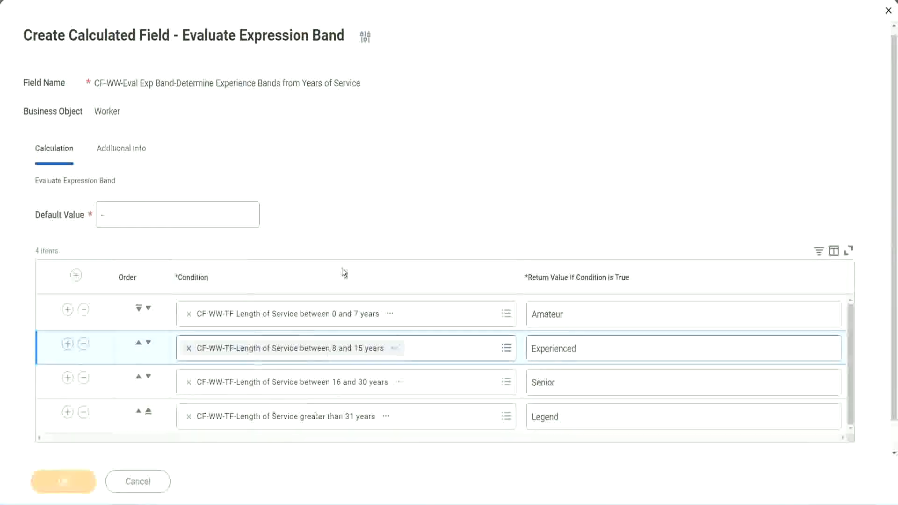
Check the return value of each condition in the saved calculated field and copy the field's name.
{"action": "scroll", "coordinate": [307, 285], "scroll_direction": "down", "scroll_amount": 3}
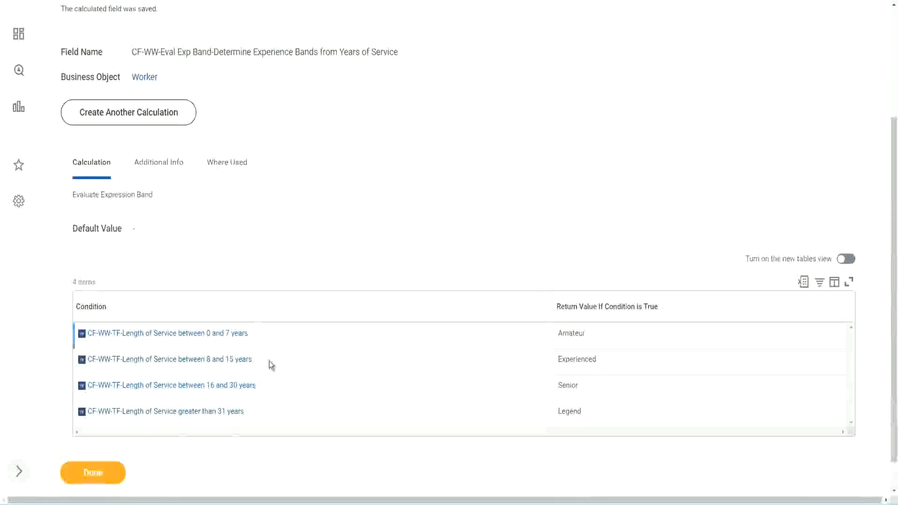
{"action": "double_click", "coordinate": [575, 331]}
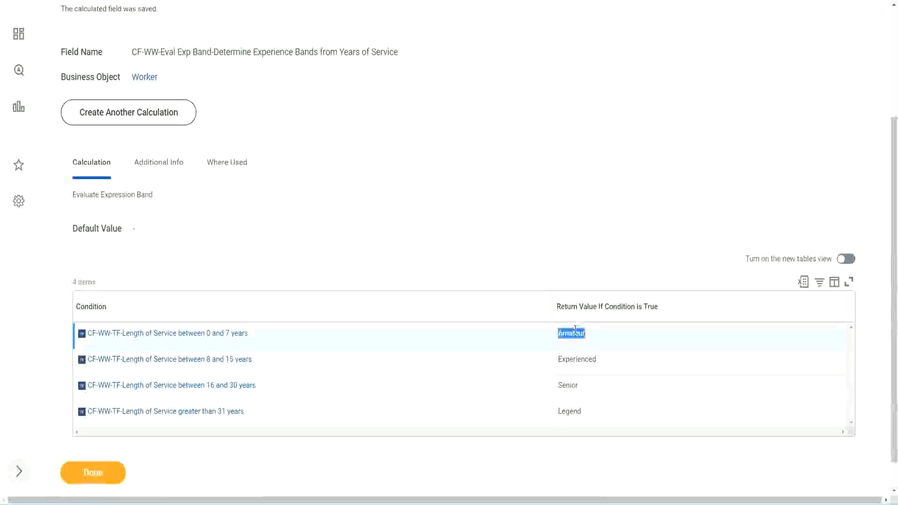
{"action": "double_click", "coordinate": [577, 359]}
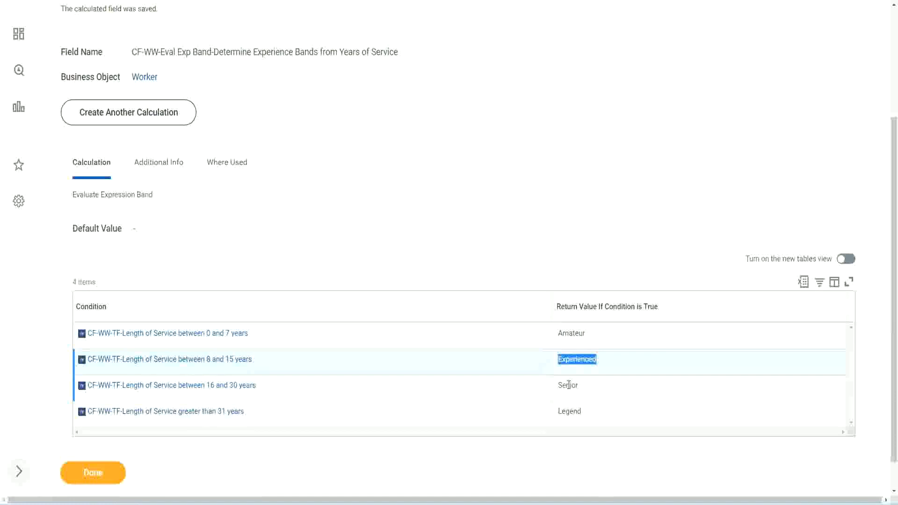
{"action": "double_click", "coordinate": [568, 385]}
{"action": "left_click", "coordinate": [572, 411]}
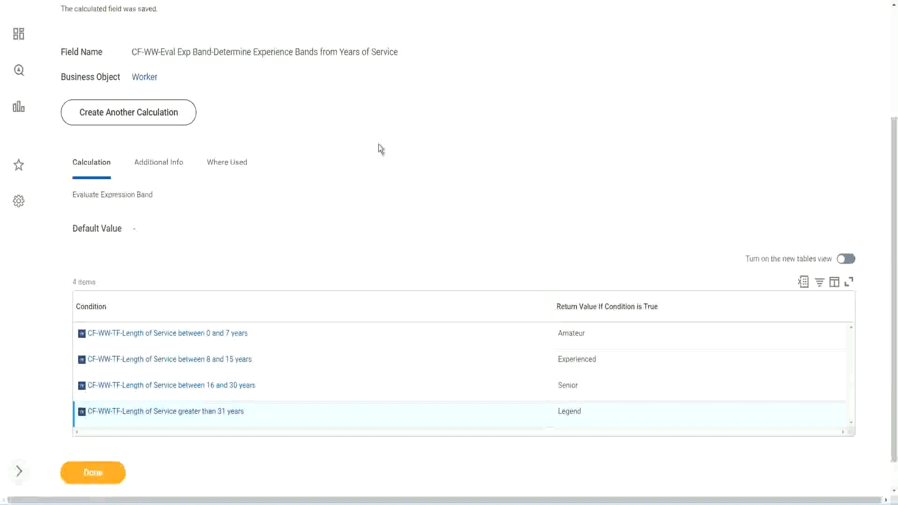
{"action": "scroll", "coordinate": [379, 145], "scroll_direction": "up", "scroll_amount": 4}
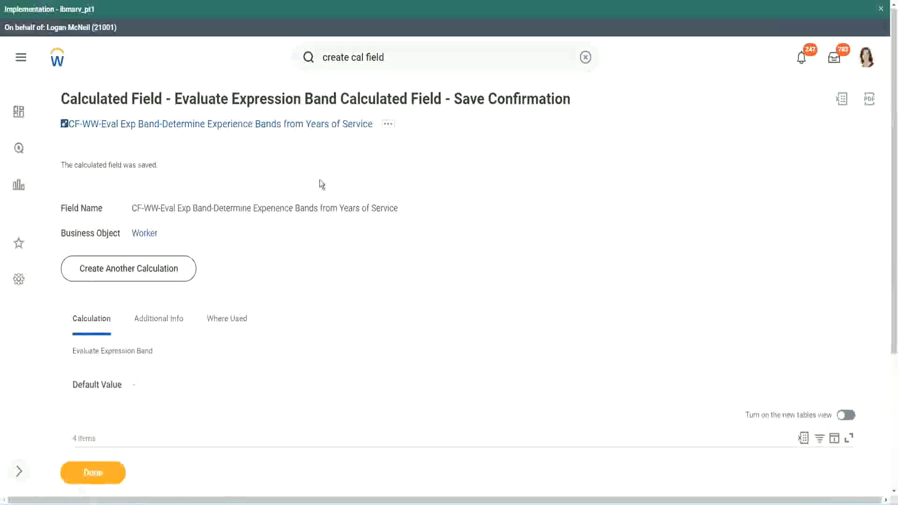
{"action": "right_click", "coordinate": [293, 125]}
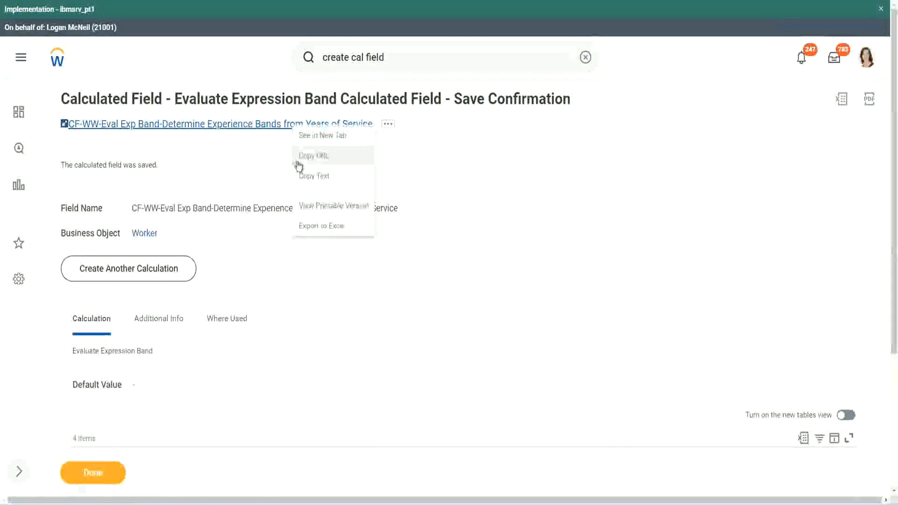
{"action": "left_click", "coordinate": [338, 178]}
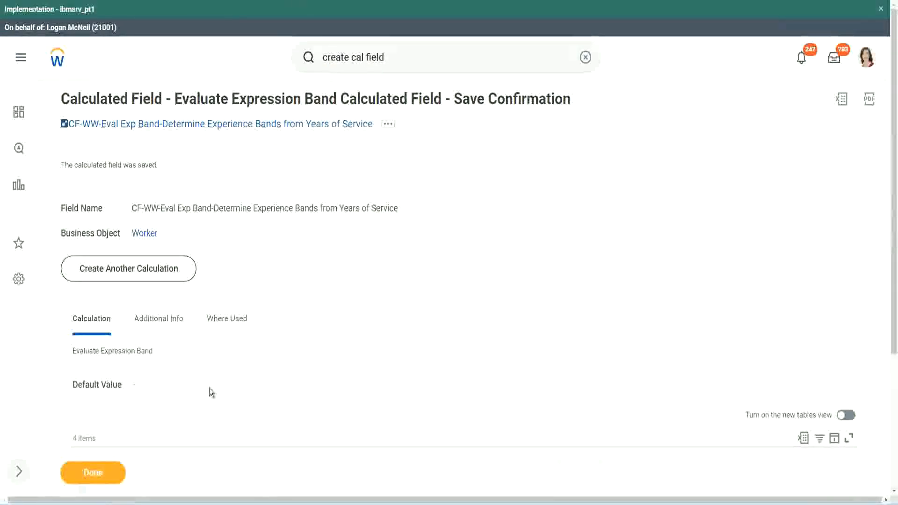
Review the saved Evaluate Expression Band field's setup alongside the experience band notes in Notepad++.
{"action": "scroll", "coordinate": [296, 362], "scroll_direction": "down", "scroll_amount": 3}
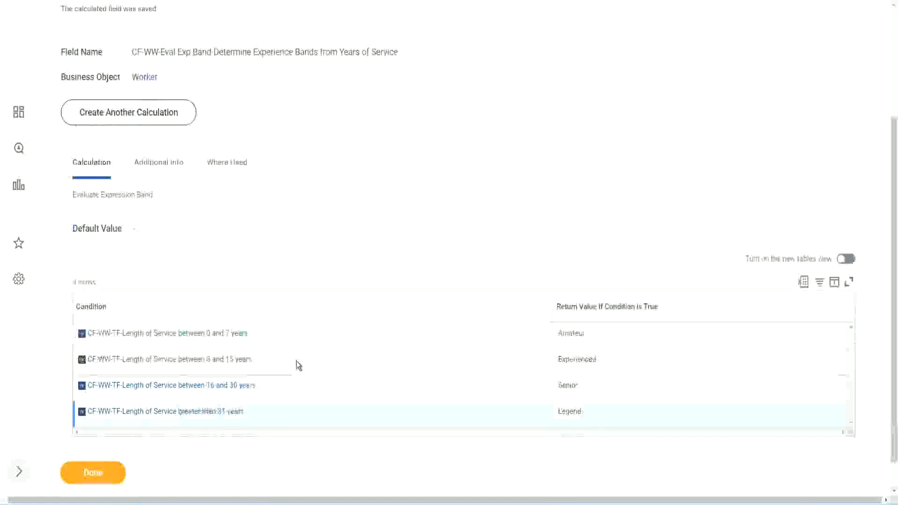
{"action": "scroll", "coordinate": [296, 360], "scroll_direction": "down", "scroll_amount": 1}
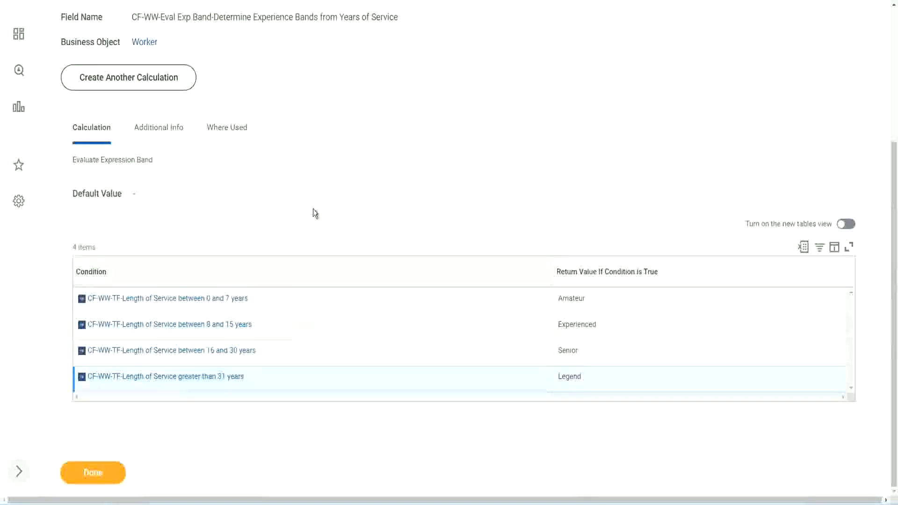
{"action": "scroll", "coordinate": [314, 209], "scroll_direction": "up", "scroll_amount": 2}
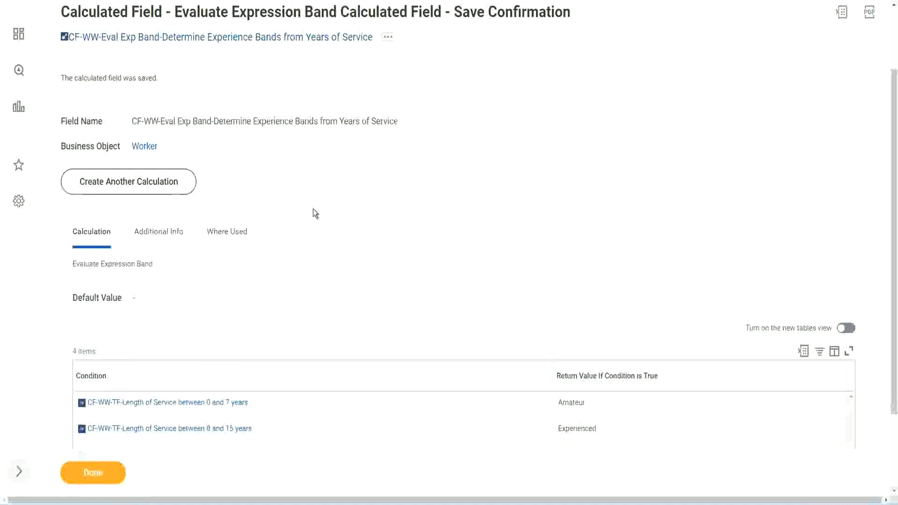
{"action": "scroll", "coordinate": [313, 209], "scroll_direction": "down", "scroll_amount": 2}
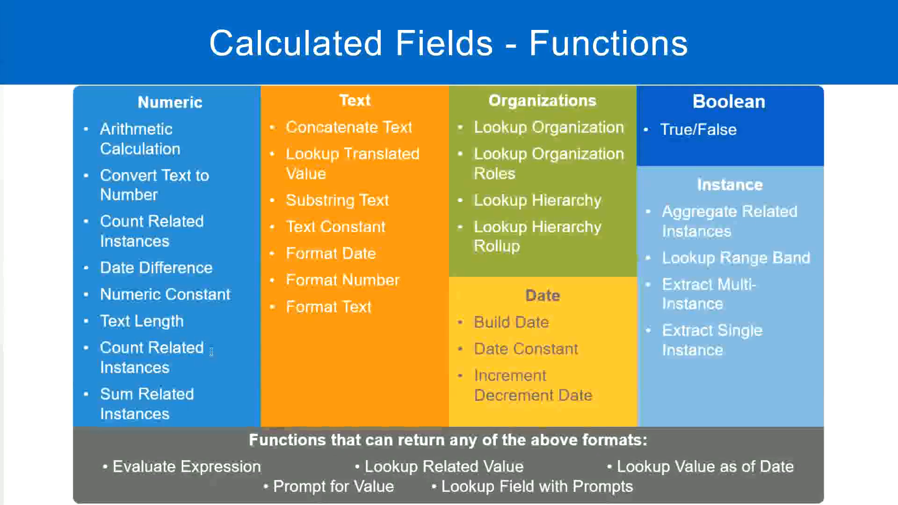
{"action": "key", "text": "alt+Tab"}
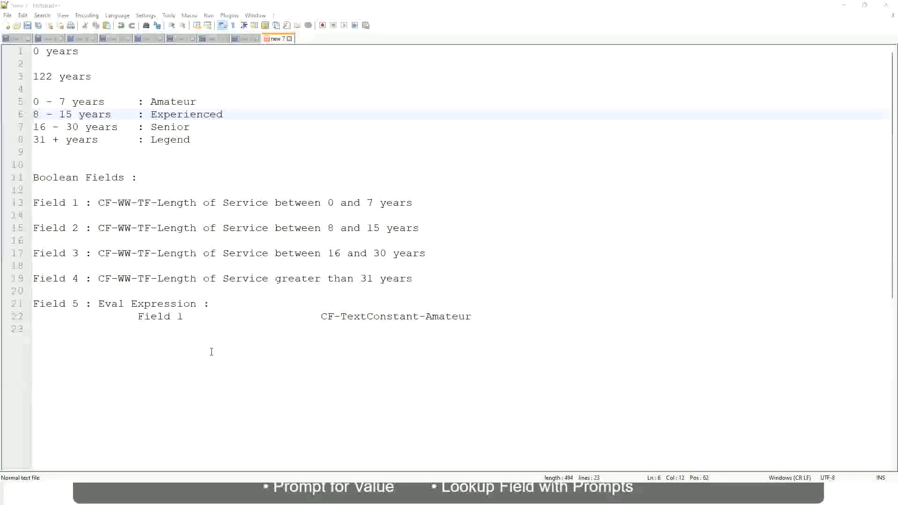
{"action": "key", "text": "alt+Tab"}
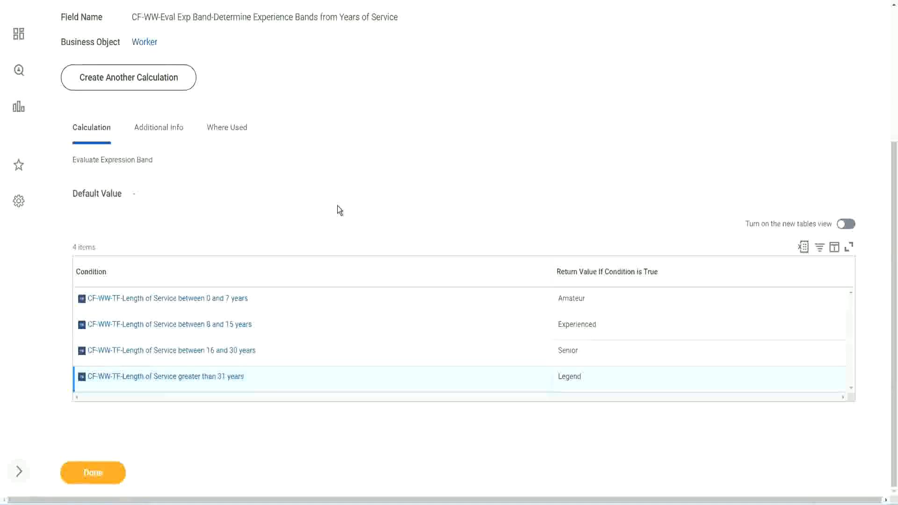
{"action": "scroll", "coordinate": [340, 211], "scroll_direction": "up", "scroll_amount": 2}
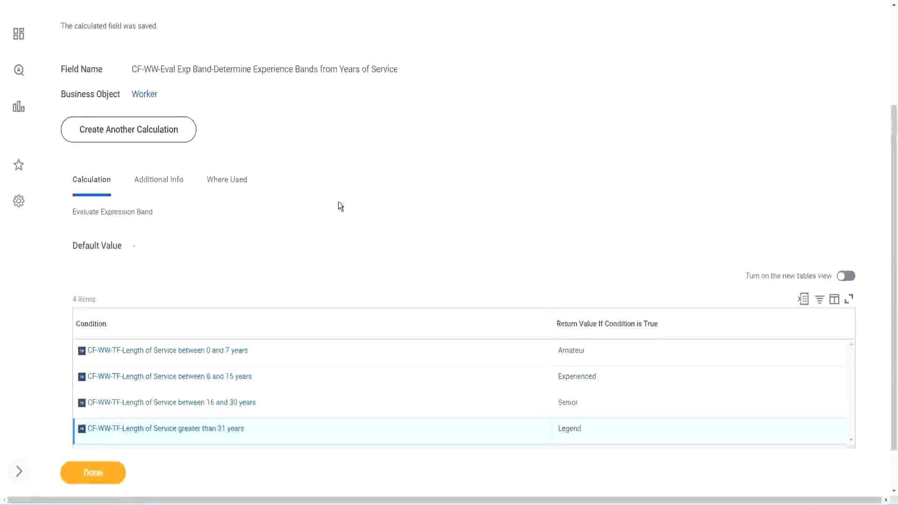
{"action": "scroll", "coordinate": [339, 206], "scroll_direction": "up", "scroll_amount": 3}
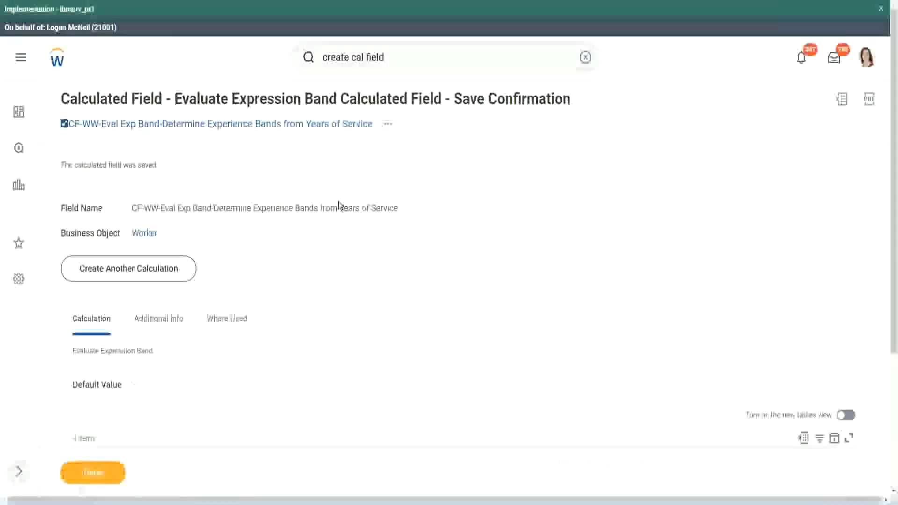
{"action": "scroll", "coordinate": [338, 206], "scroll_direction": "down", "scroll_amount": 4}
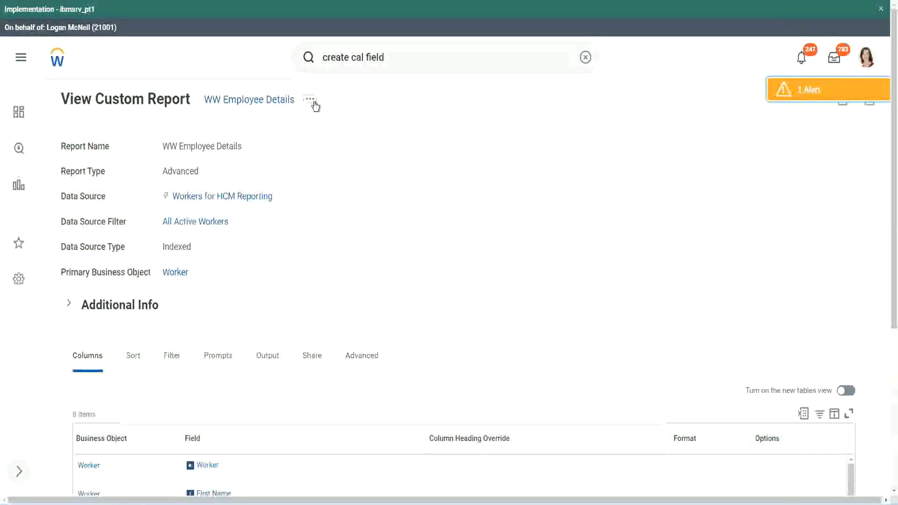
Open the WW Employee Details custom report for editing.
{"action": "left_click", "coordinate": [310, 99]}
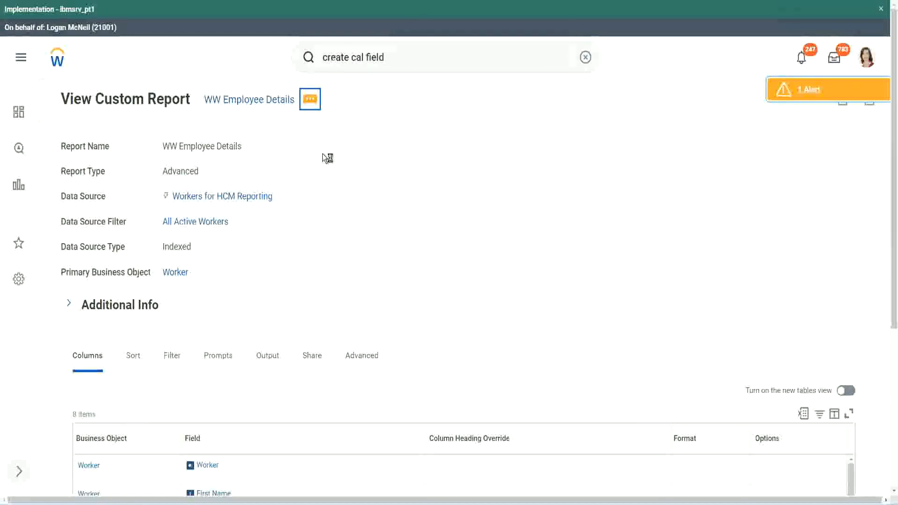
{"action": "mouse_move", "coordinate": [360, 152]}
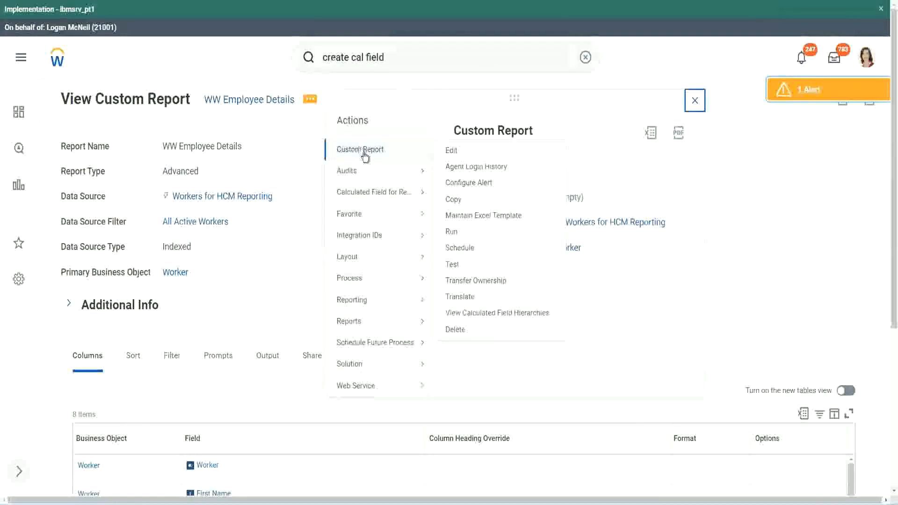
{"action": "left_click", "coordinate": [451, 151]}
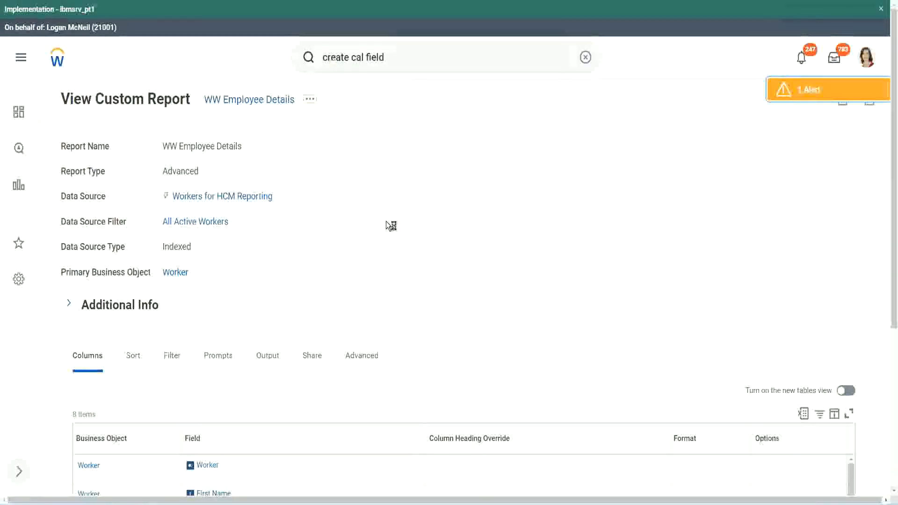
{"action": "scroll", "coordinate": [386, 221], "scroll_direction": "down", "scroll_amount": 1}
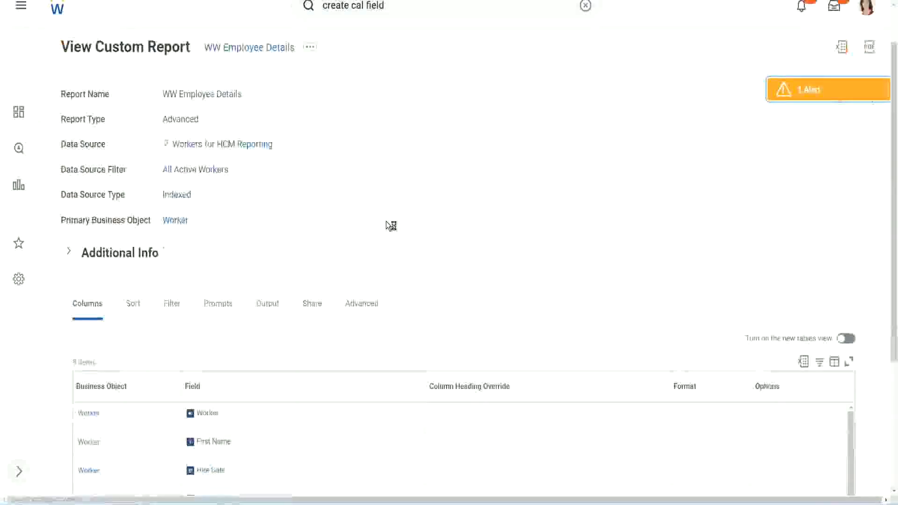
{"action": "scroll", "coordinate": [386, 221], "scroll_direction": "down", "scroll_amount": 3}
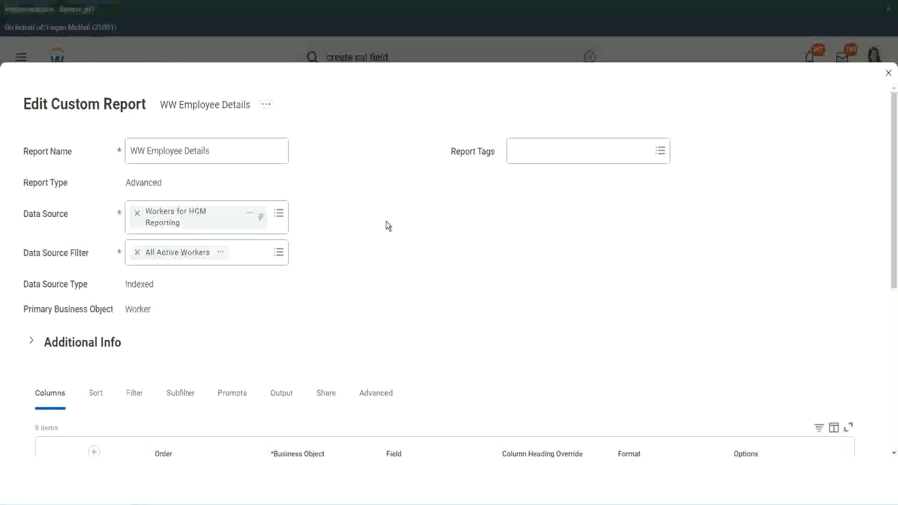
Add a Worker column row below the Experience Bands column and paste that column's calculated field name into the new row's field search.
{"action": "scroll", "coordinate": [386, 221], "scroll_direction": "down", "scroll_amount": 5}
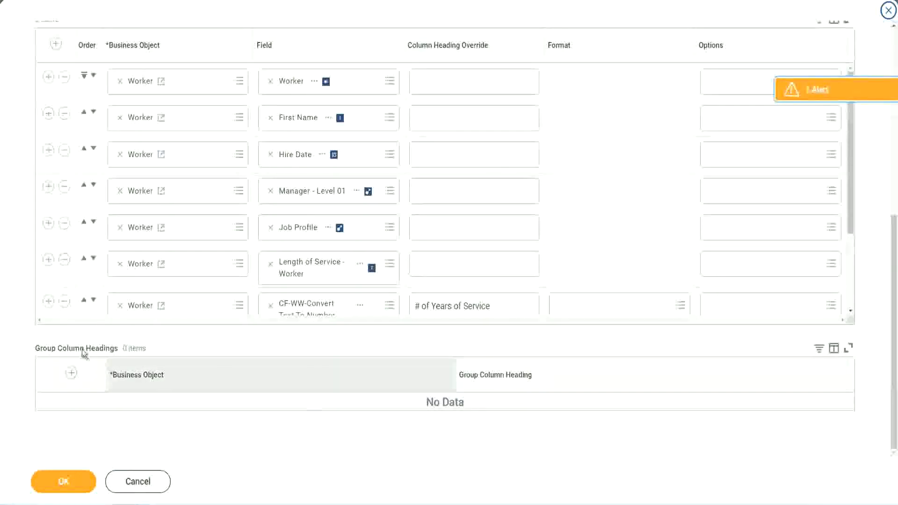
{"action": "scroll", "coordinate": [187, 225], "scroll_direction": "down", "scroll_amount": 3}
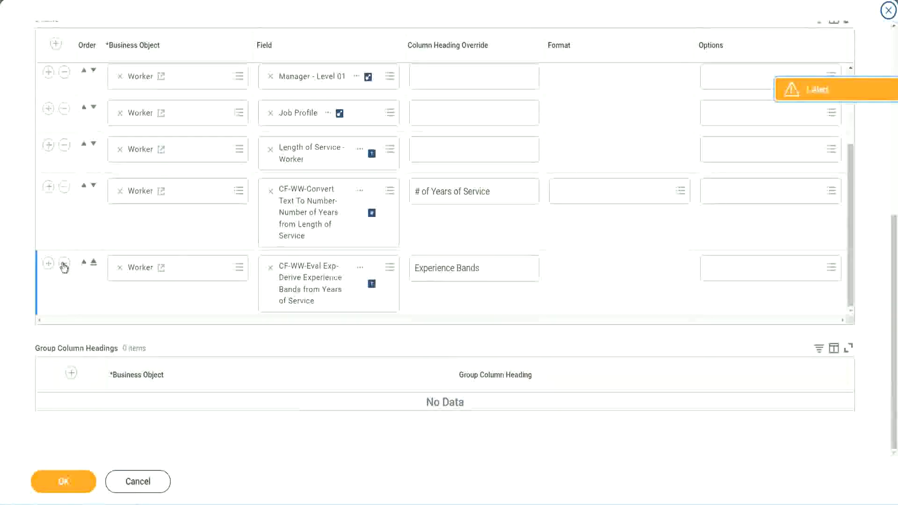
{"action": "left_click", "coordinate": [48, 263]}
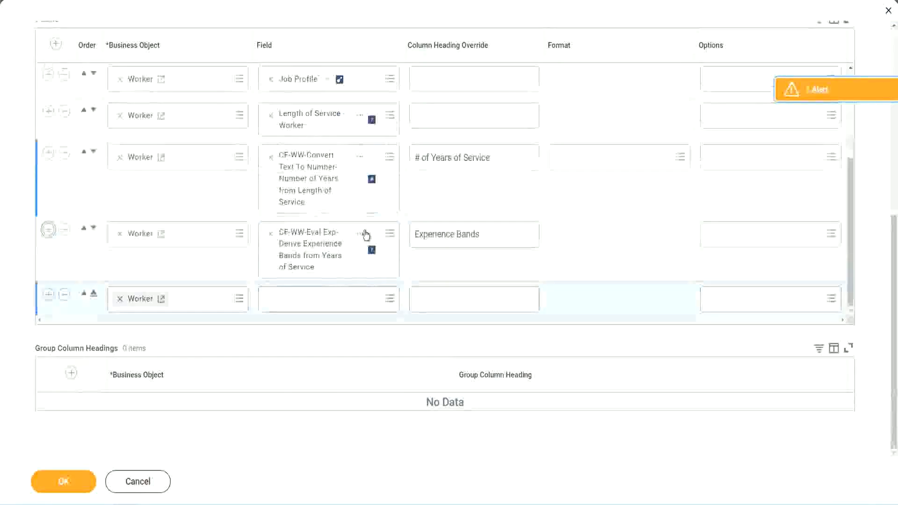
{"action": "right_click", "coordinate": [312, 253]}
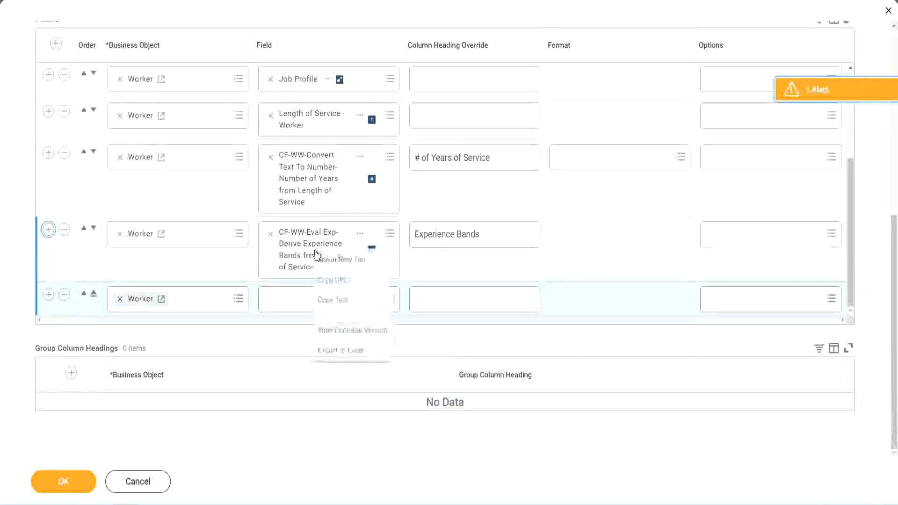
{"action": "left_click", "coordinate": [341, 301]}
{"action": "left_click", "coordinate": [282, 304]}
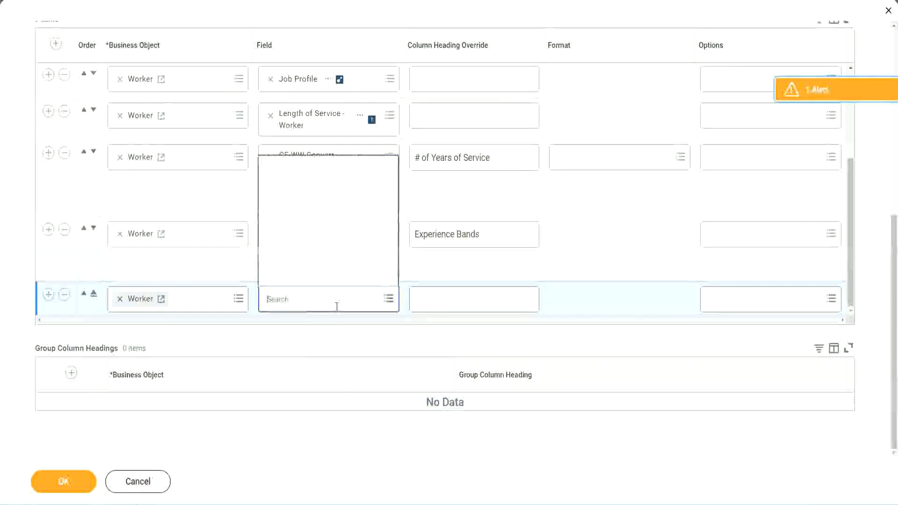
{"action": "key", "text": "ctrl+v"}
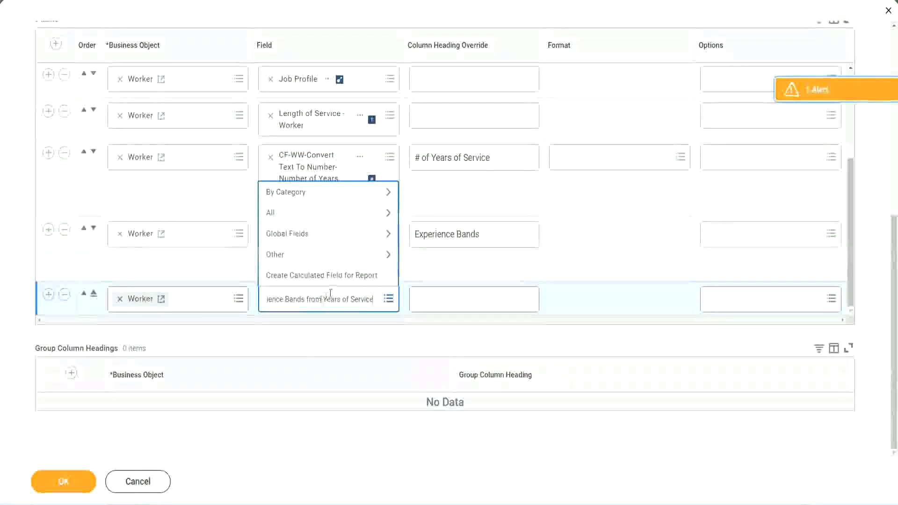
Shorten the field search to CF-WW-Eval Exp Band and select CF-WW-Eval Exp Band-Determine Experience Bands from Years of Service for the new column.
{"action": "key", "text": "ctrl+a"}
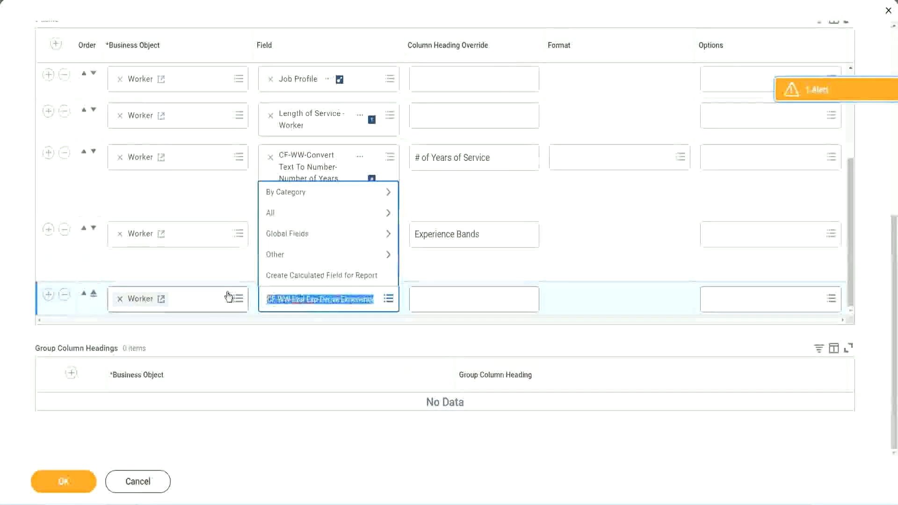
{"action": "left_click", "coordinate": [336, 306]}
{"action": "key", "text": "BackSpace"}
{"action": "type", "text": "Band"}
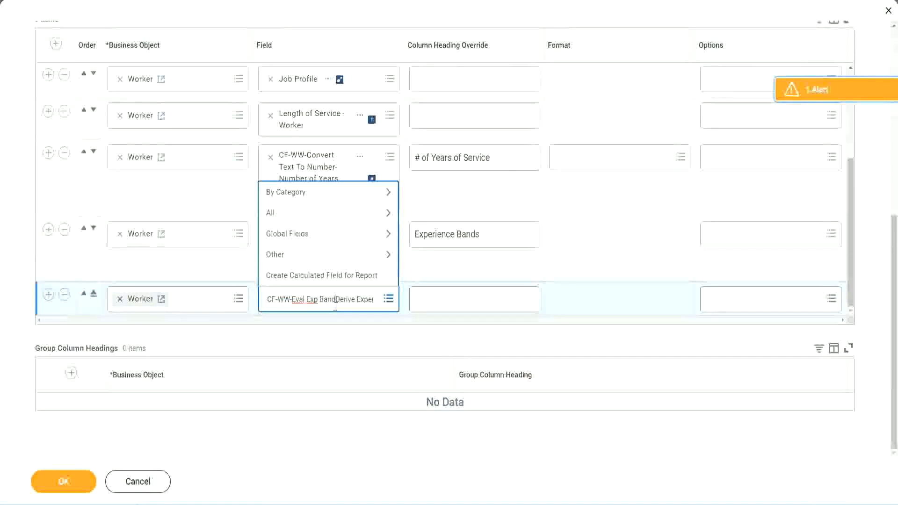
{"action": "key", "text": "Delete"}
{"action": "key", "text": "Delete"}
{"action": "key", "text": "Delete"}
{"action": "key", "text": "Delete"}
{"action": "key", "text": "Delete"}
{"action": "key", "text": "Delete"}
{"action": "key", "text": "Delete"}
{"action": "key", "text": "Delete"}
{"action": "key", "text": "Delete"}
{"action": "key", "text": "Delete"}
{"action": "key", "text": "Delete"}
{"action": "key", "text": "Delete"}
{"action": "key", "text": "Delete"}
{"action": "key", "text": "Delete"}
{"action": "key", "text": "Delete"}
{"action": "key", "text": "Delete"}
{"action": "key", "text": "Delete"}
{"action": "key", "text": "Delete"}
{"action": "key", "text": "Delete"}
{"action": "key", "text": "Delete"}
{"action": "key", "text": "Return"}
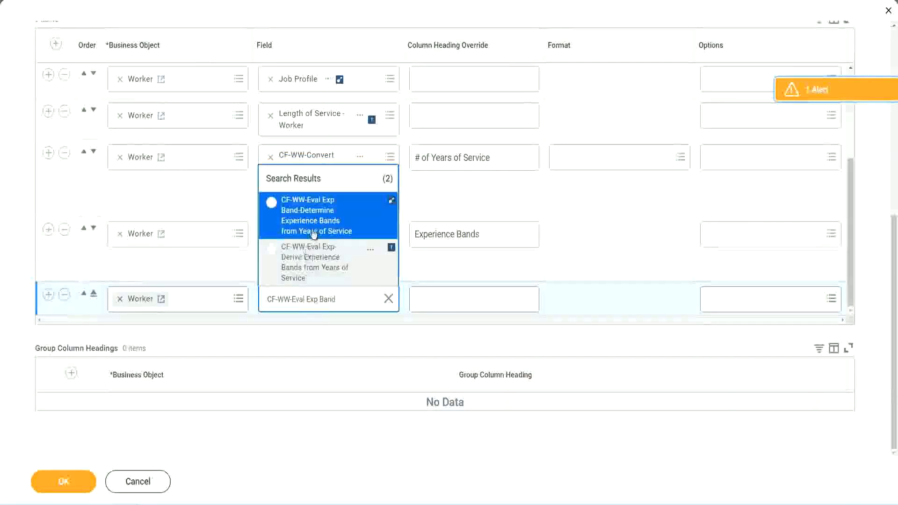
{"action": "left_click", "coordinate": [328, 222]}
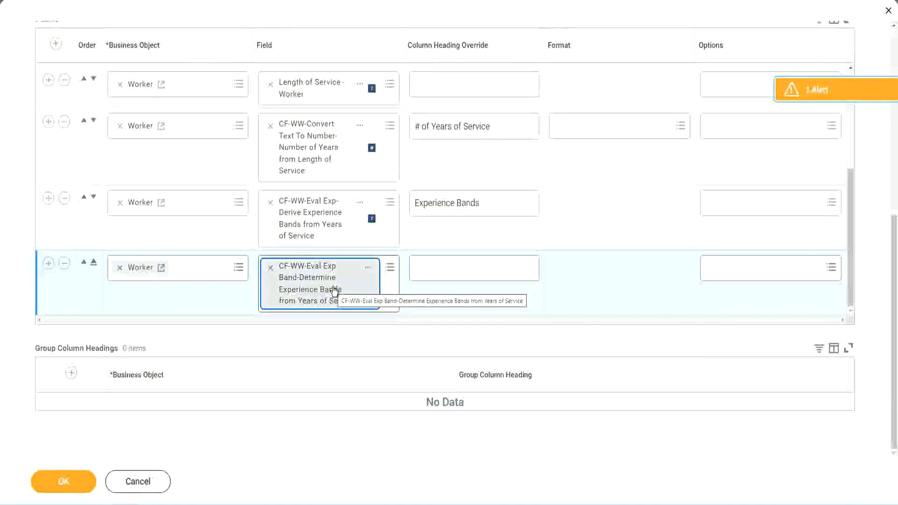
Override the new column's heading with Experience Bands (Eval Exp Bands), reusing the existing column's heading text, and save the report.
{"action": "left_click", "coordinate": [494, 204]}
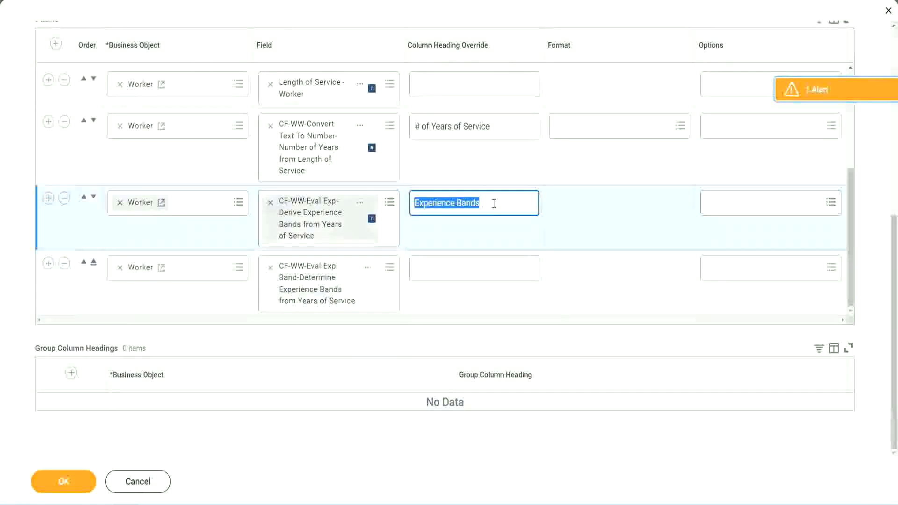
{"action": "left_click", "coordinate": [436, 267]}
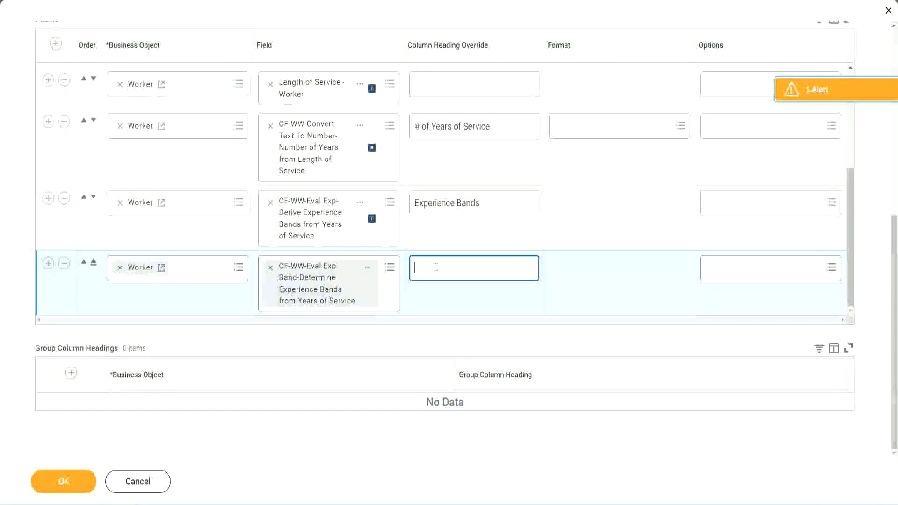
{"action": "key", "text": "ctrl+v"}
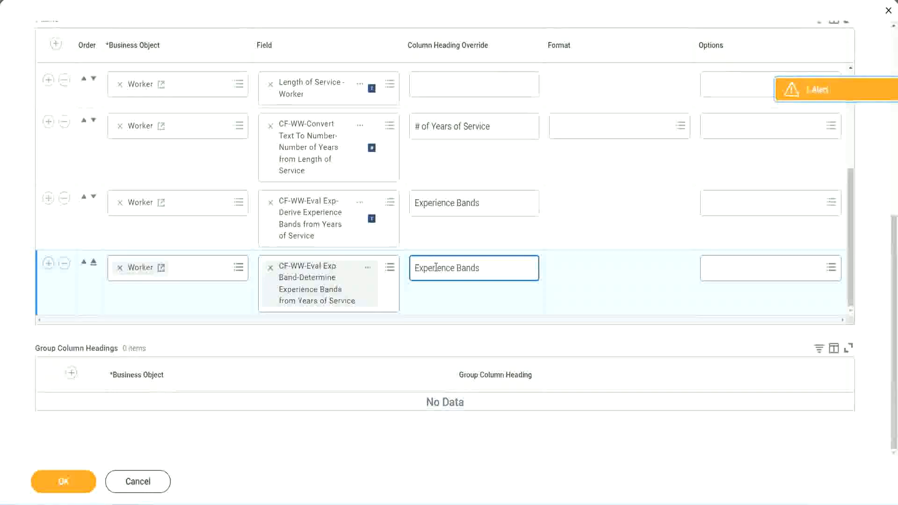
{"action": "type", "text": "("}
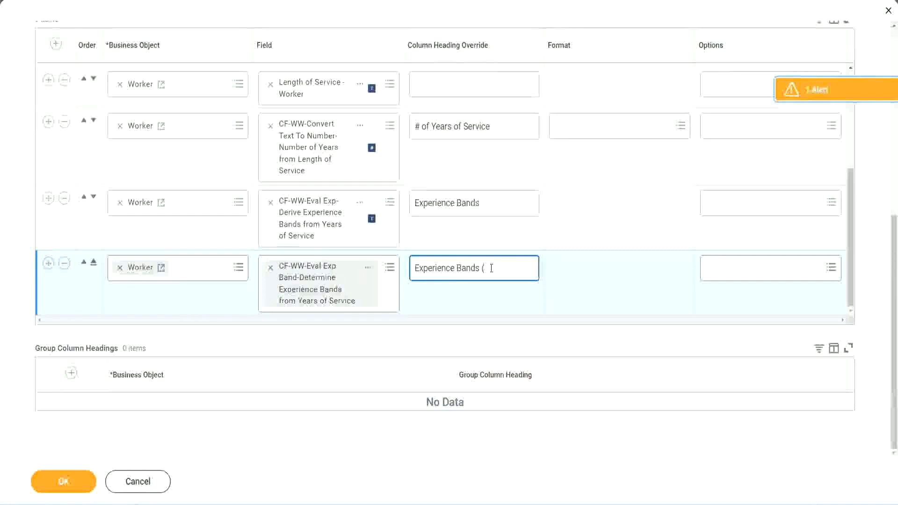
{"action": "type", "text": "Eval E"}
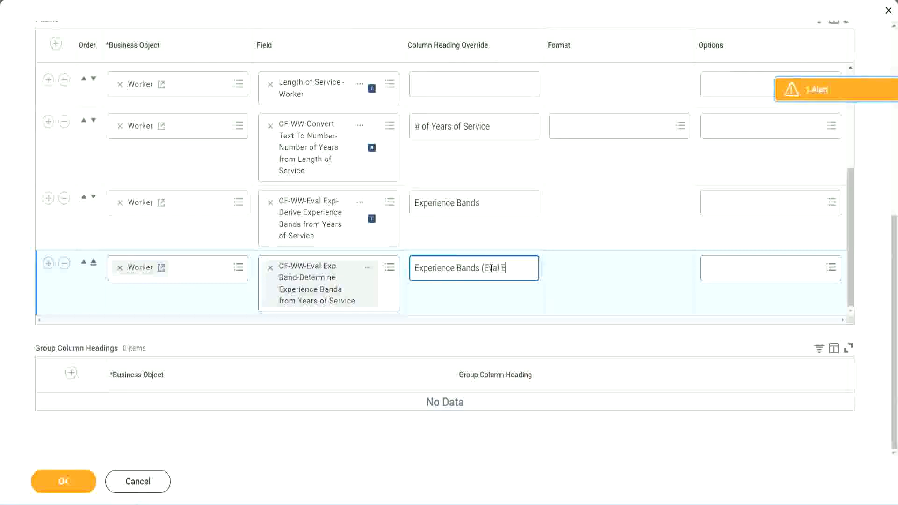
{"action": "type", "text": "xp Bands)"}
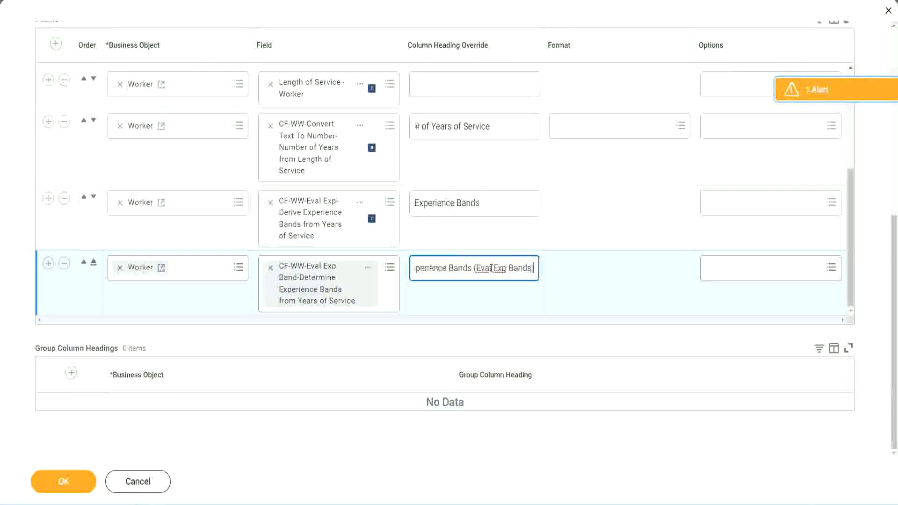
{"action": "double_click", "coordinate": [502, 268]}
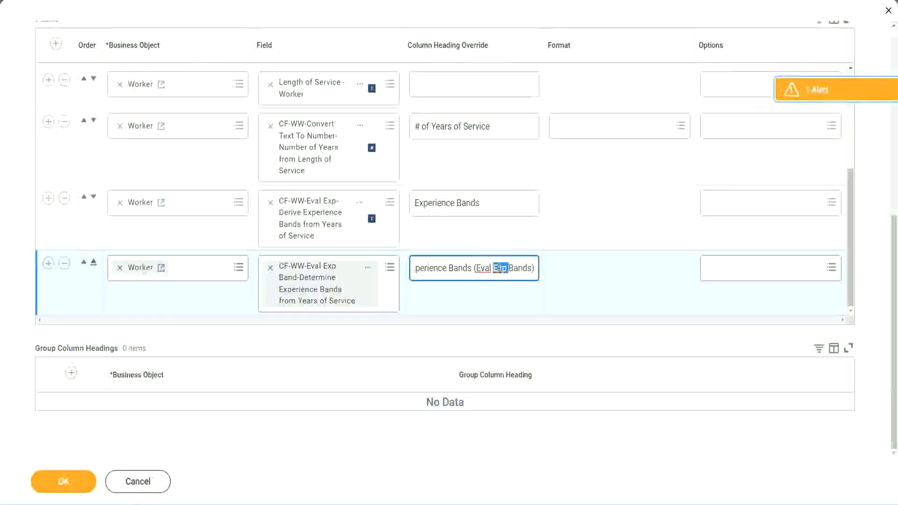
{"action": "left_click", "coordinate": [517, 261]}
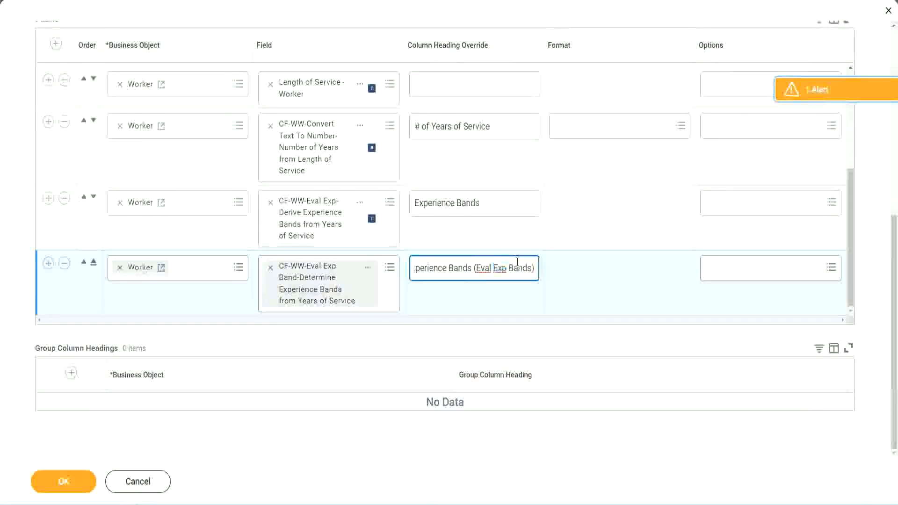
{"action": "left_click", "coordinate": [69, 484]}
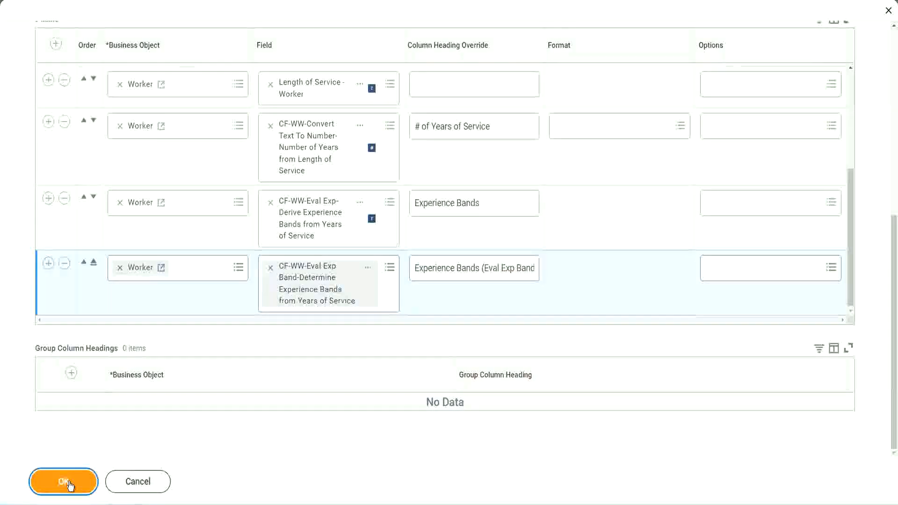